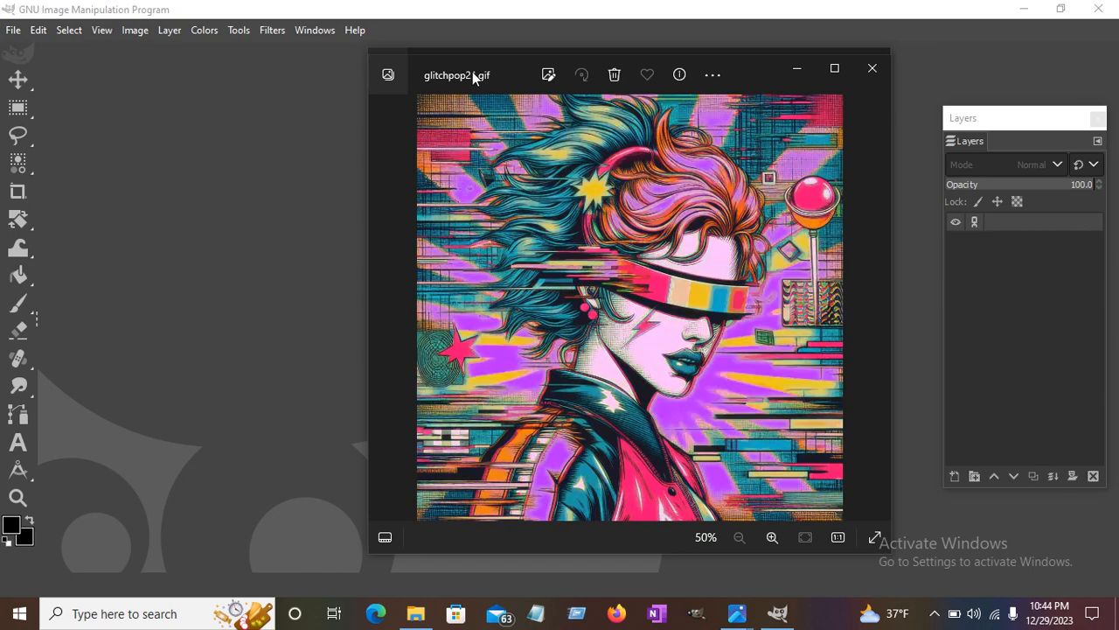
Put the glitchpop21.gif preview out of the way and copy the picture of the woman beneath the winged cloud from its viewer
drag(472, 71, 469, 75)
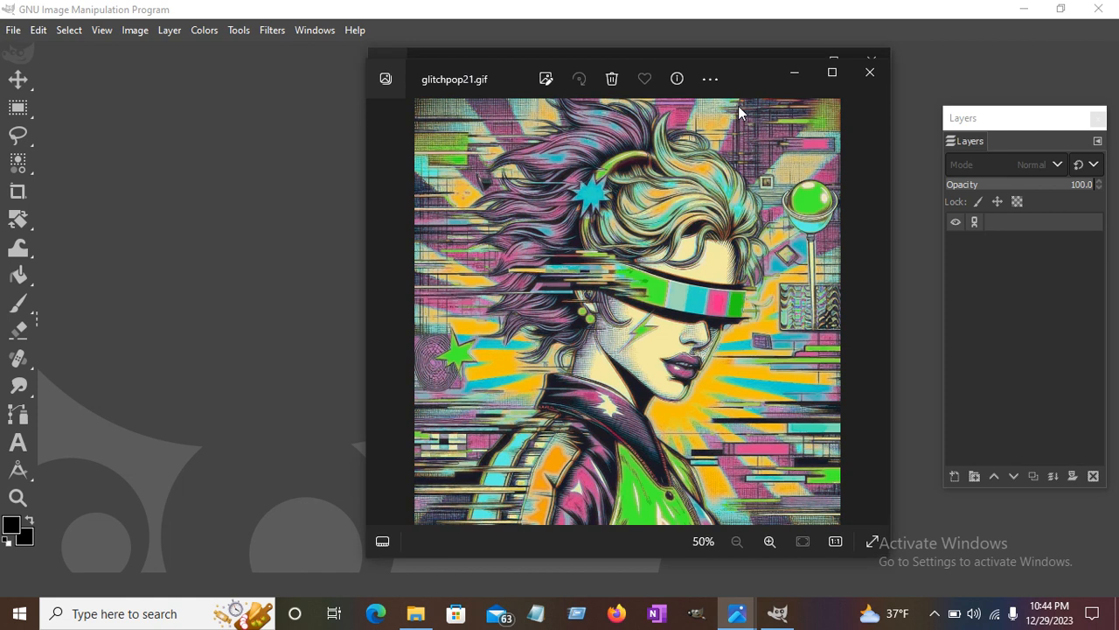
click(790, 76)
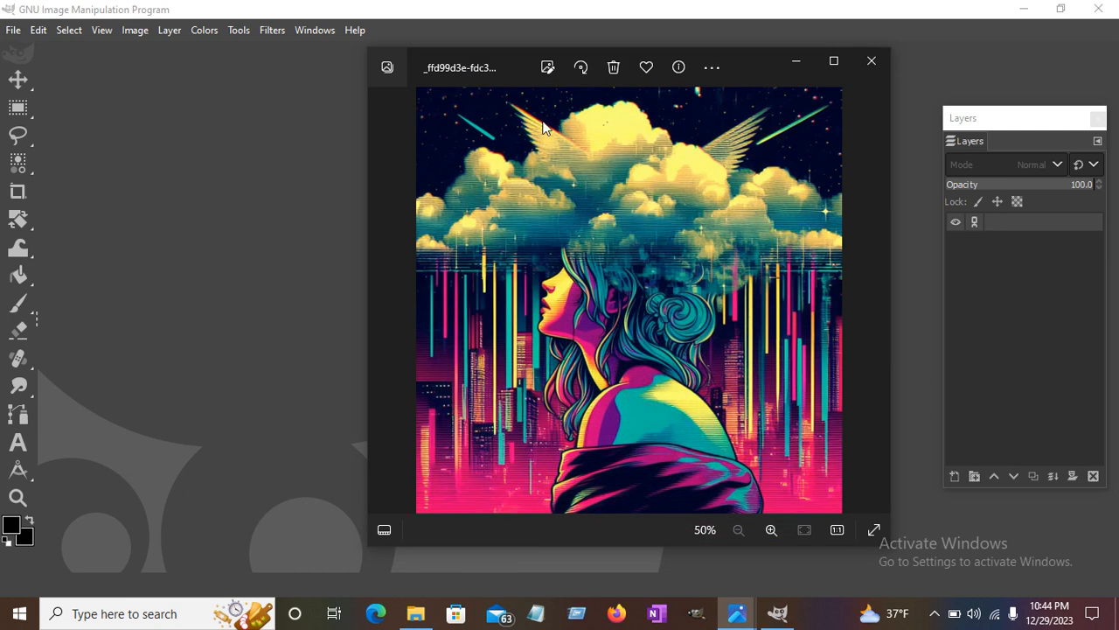
drag(494, 74, 349, 84)
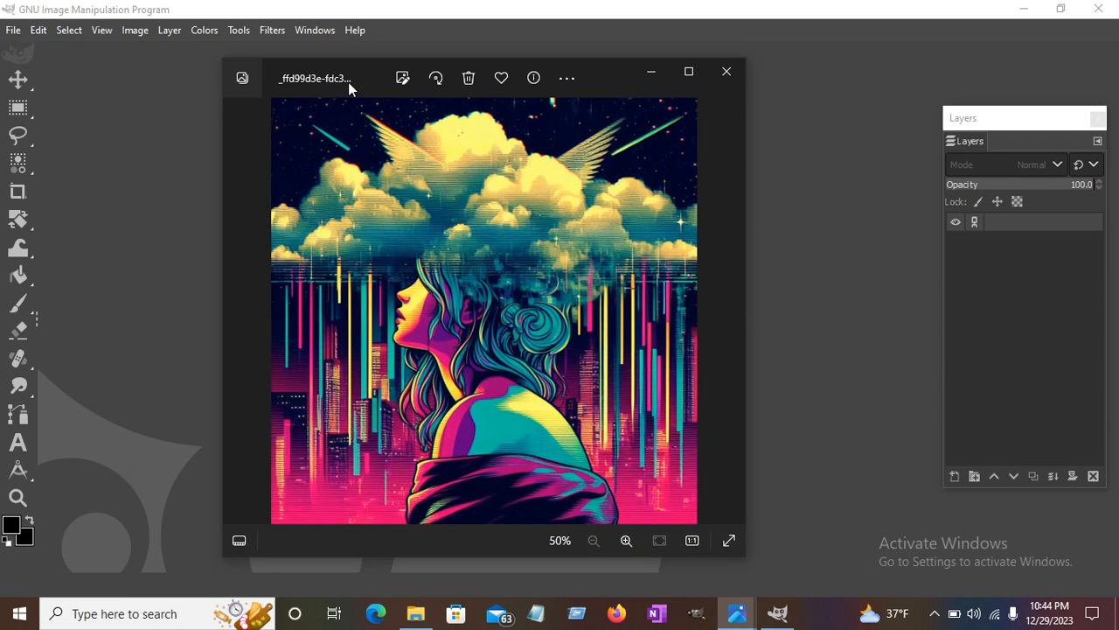
right_click(406, 239)
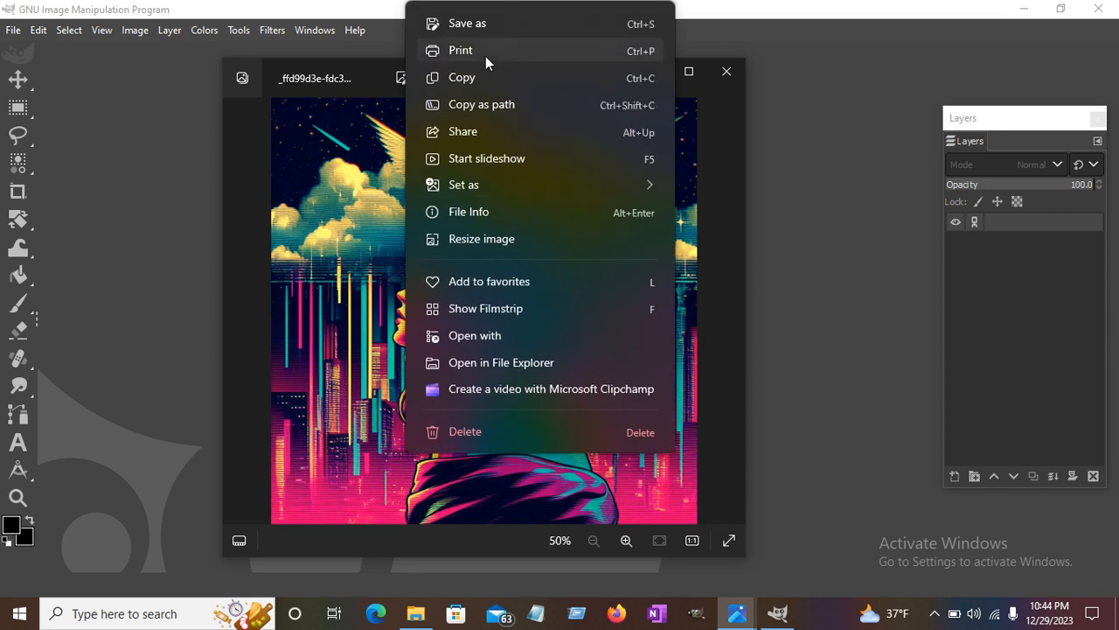
click(486, 77)
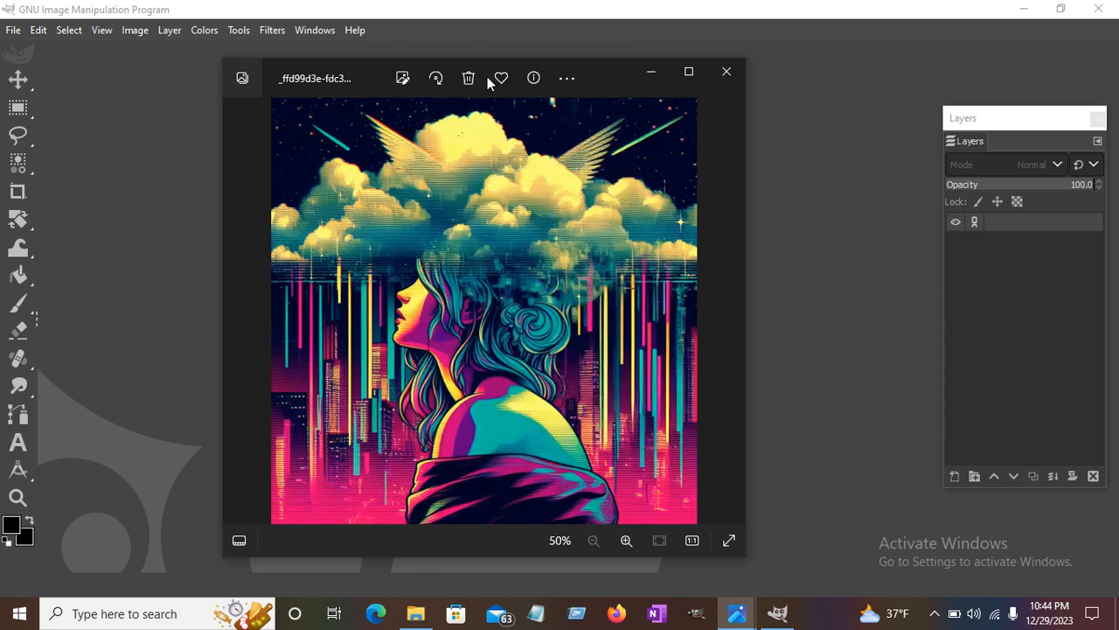
Switch to GIMP, create a new image from the clipboard and duplicate its layer twice
click(11, 32)
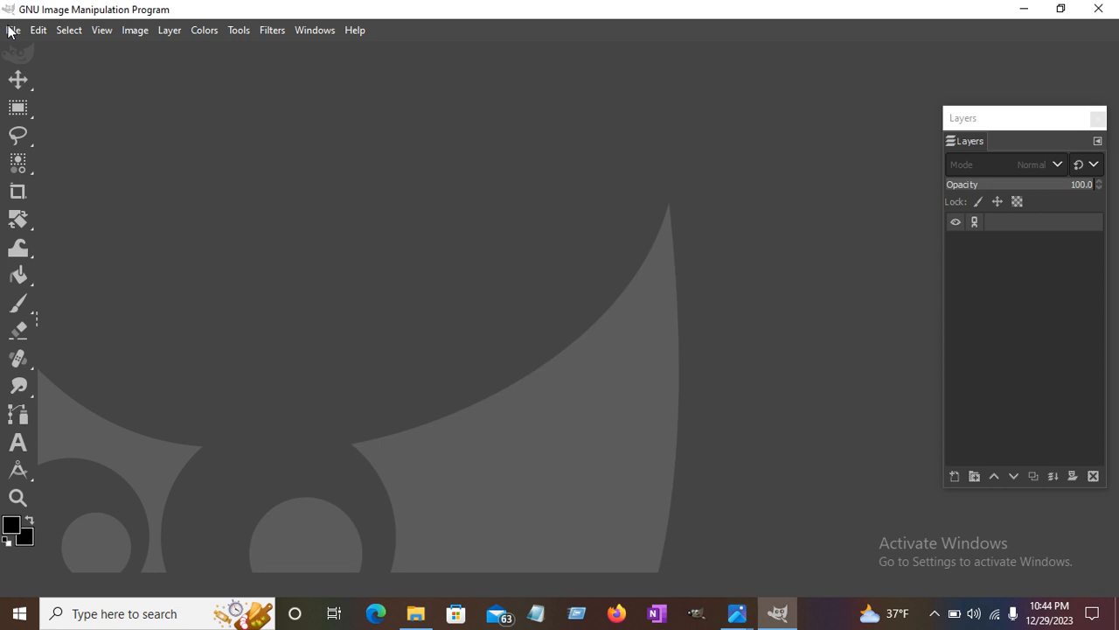
click(12, 30)
mouse_move(26, 82)
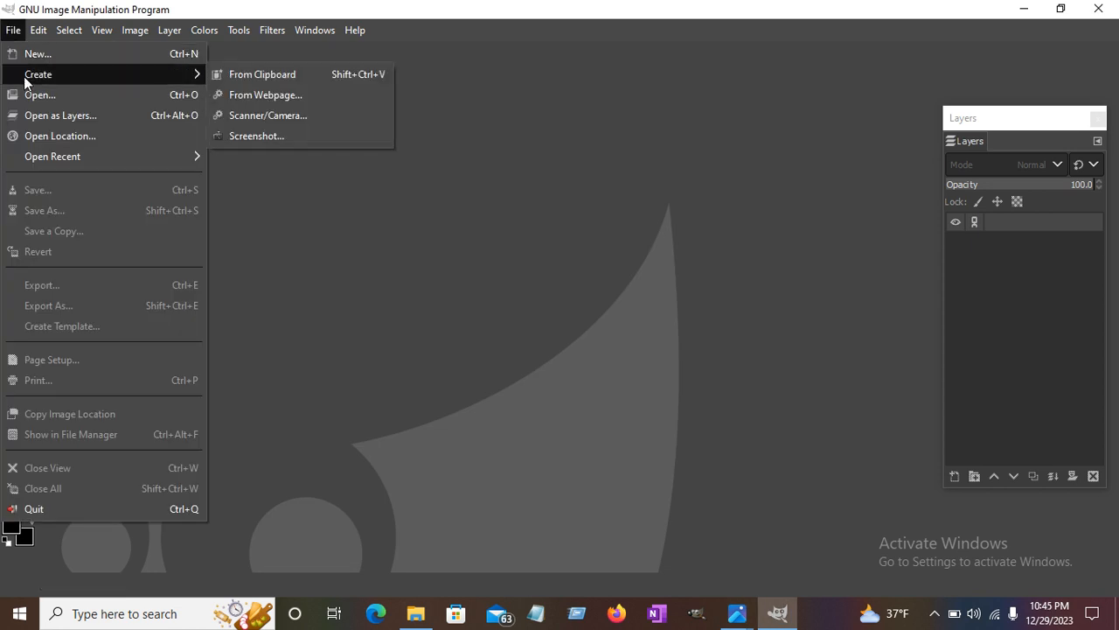
click(230, 78)
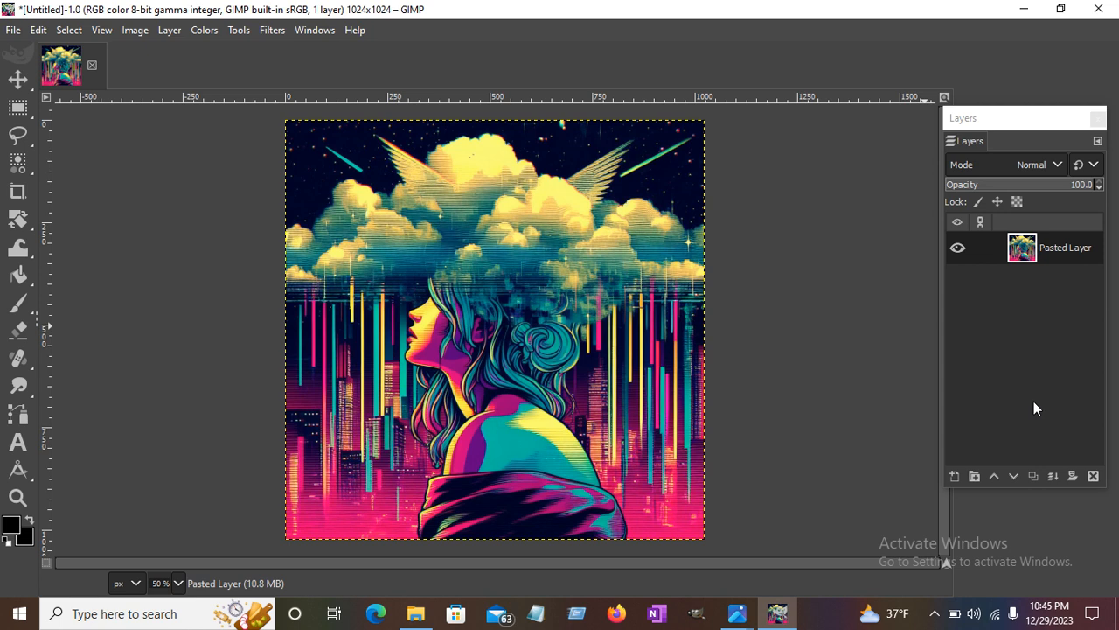
click(1031, 477)
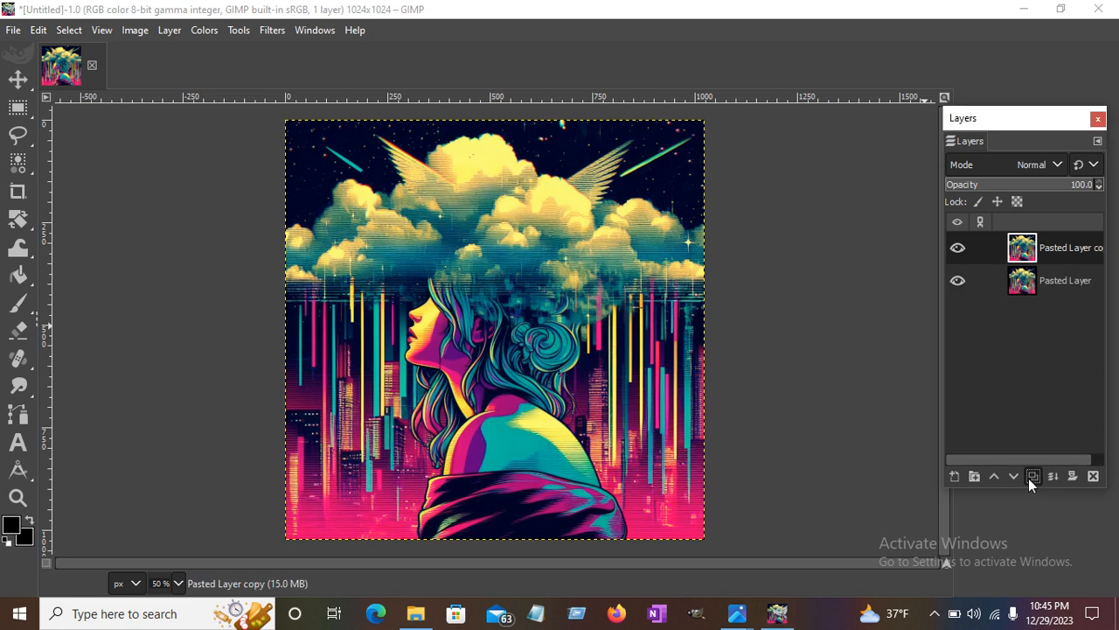
click(1029, 478)
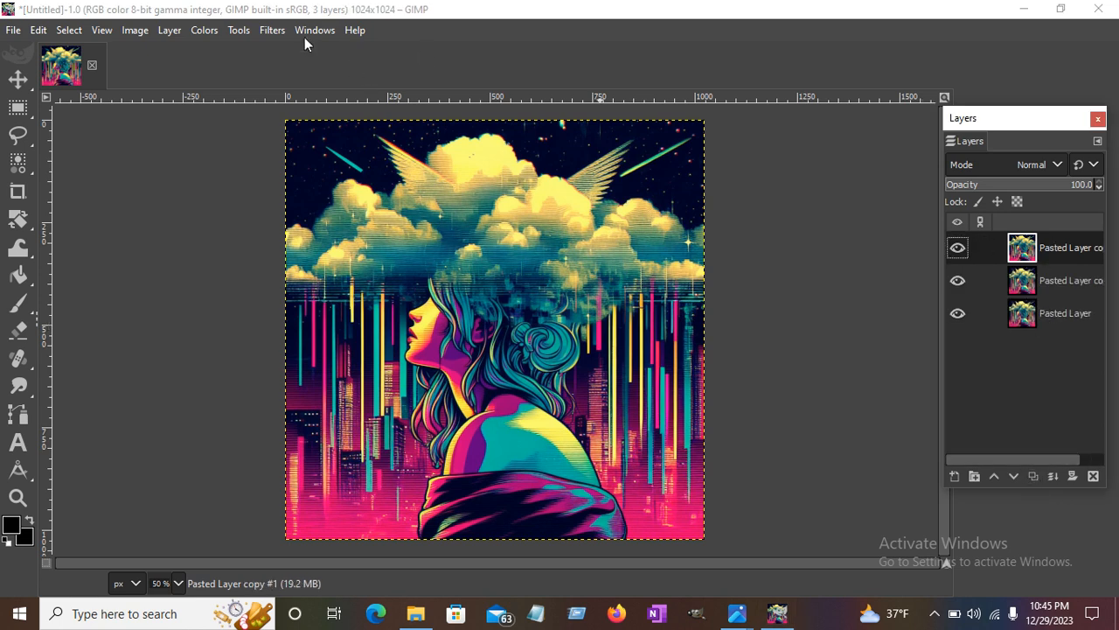
Split the topmost layer copy with the G'MIC-Qt Tones to Layers filter, using 3 tones and Binary alpha
click(272, 30)
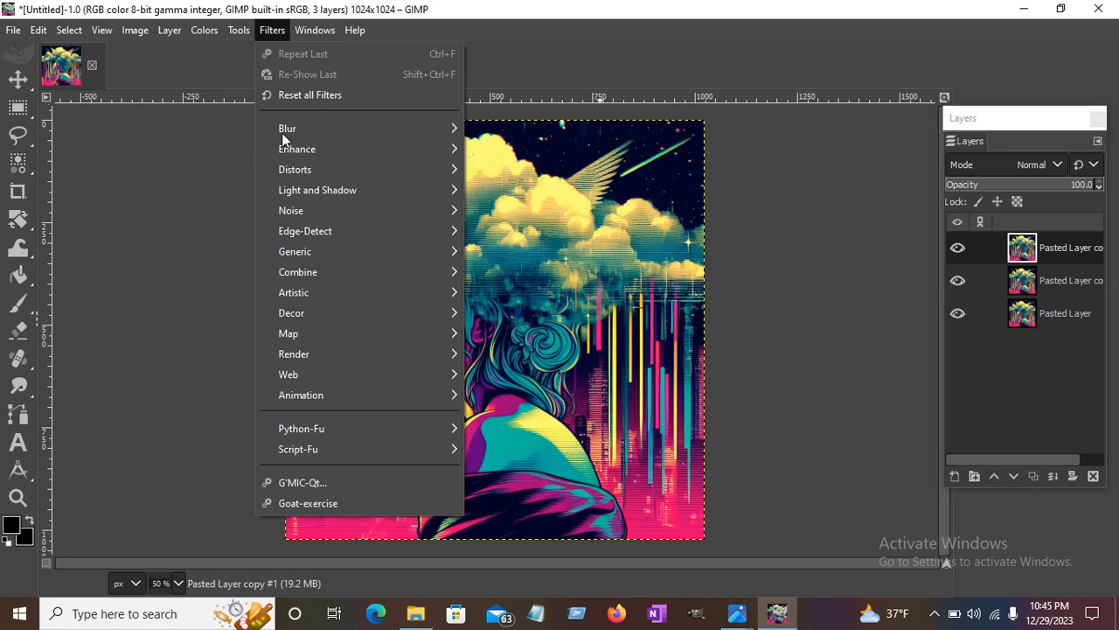
click(328, 480)
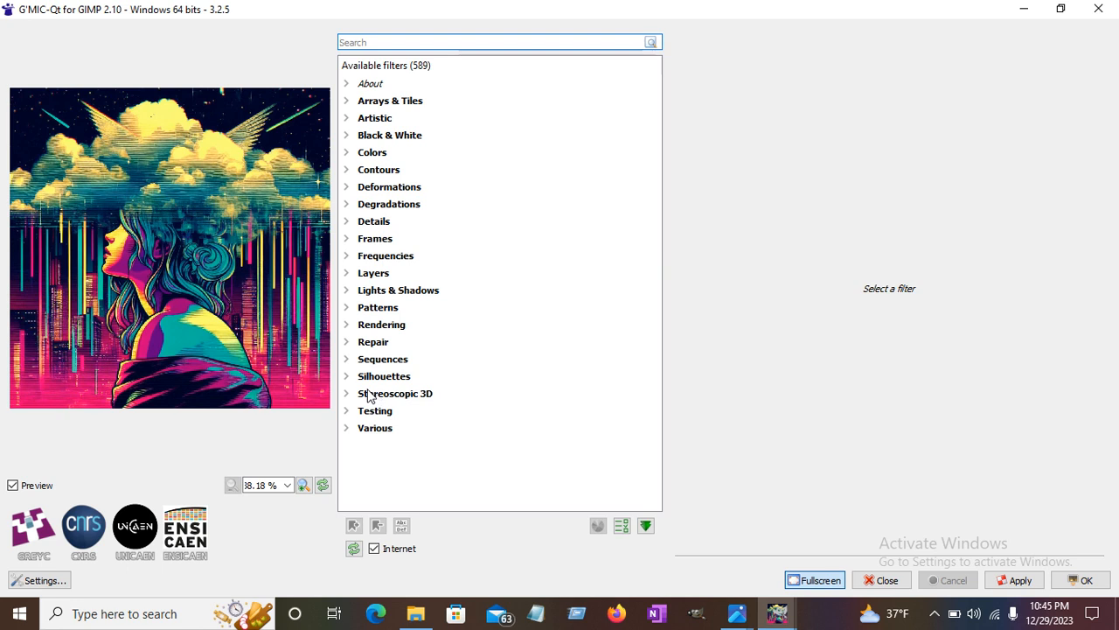
click(346, 273)
scroll(651, 398, down, 4)
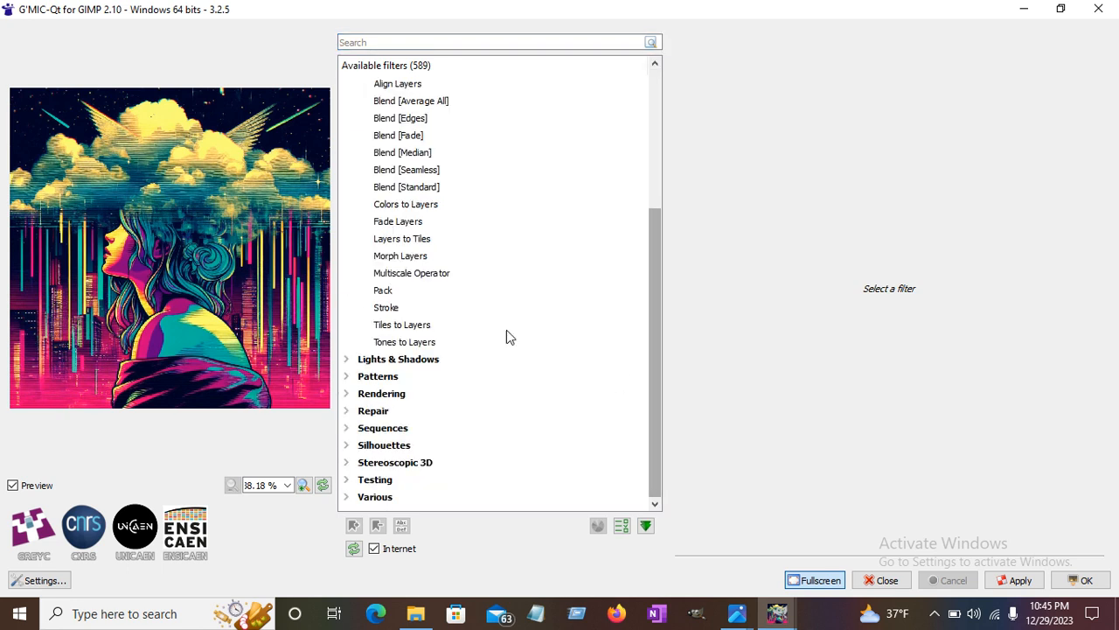
click(428, 343)
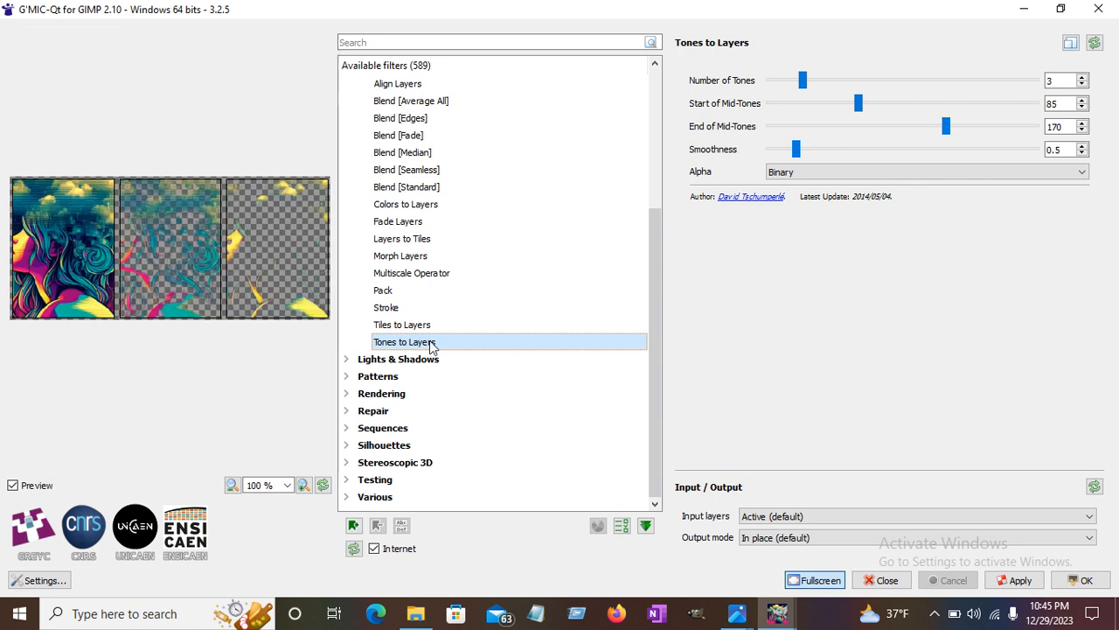
click(1014, 580)
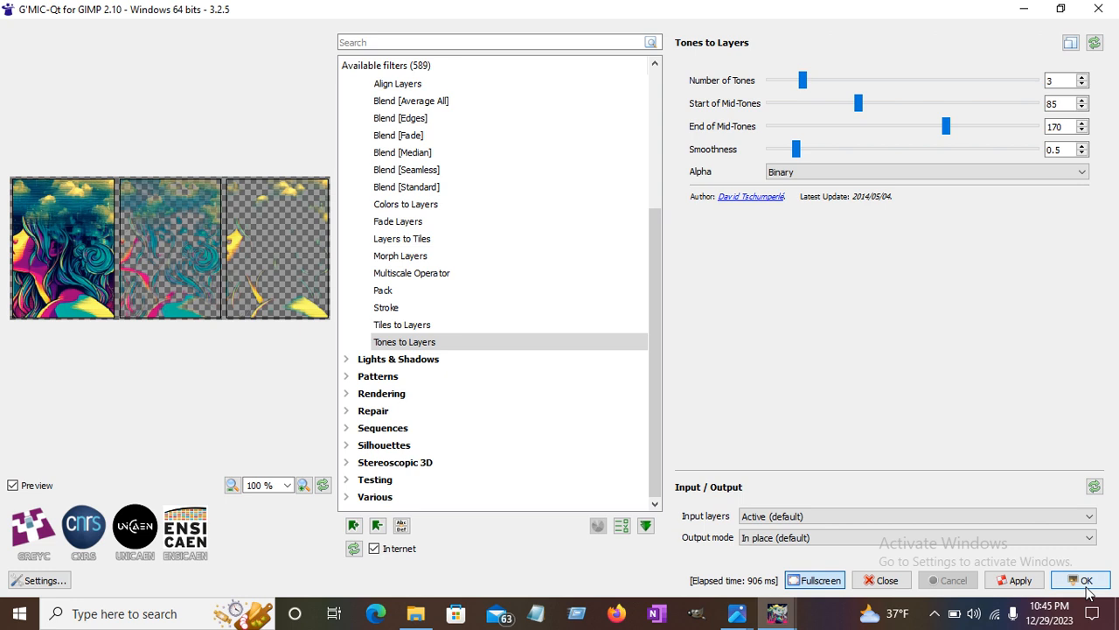
click(1085, 580)
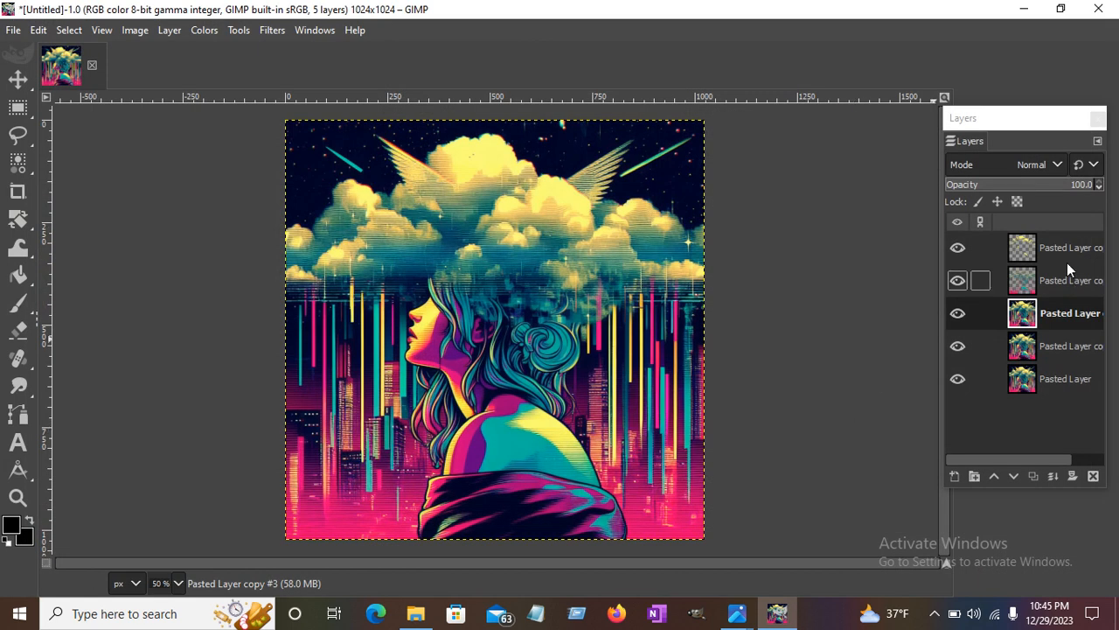
Hide the lowest three layers, leaving only the upper two tone layers visible
click(959, 313)
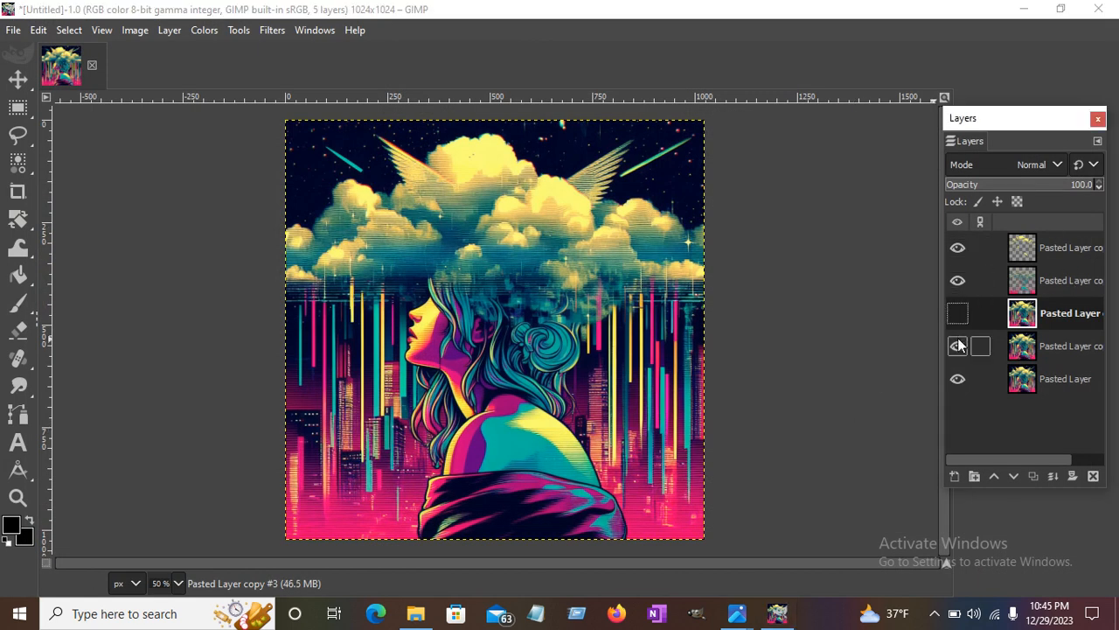
click(959, 346)
click(958, 379)
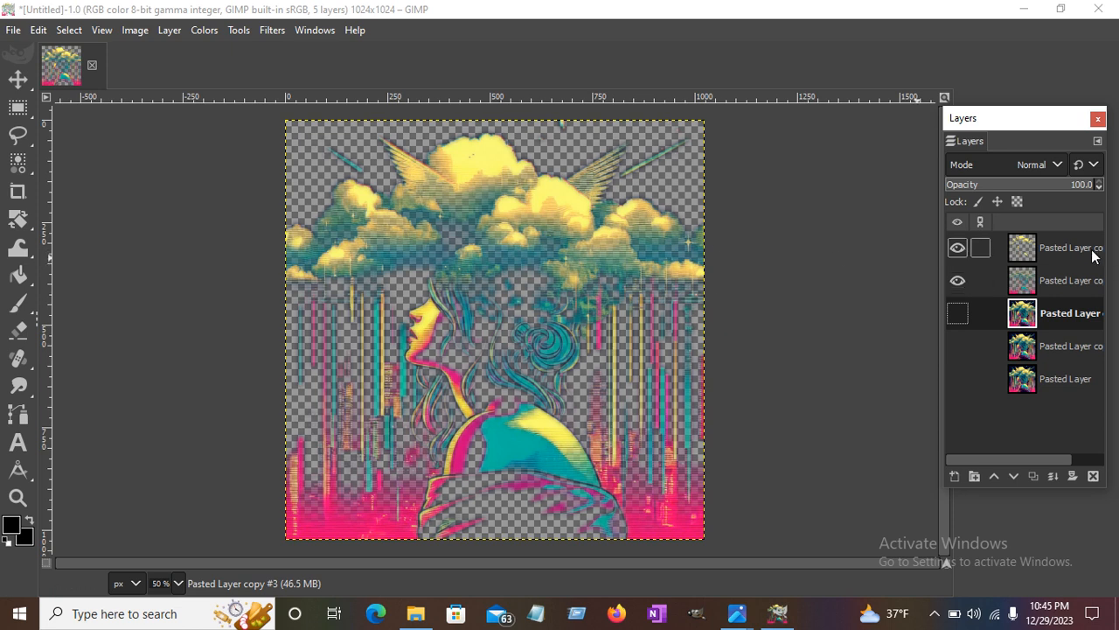
Select the topmost tone layer and choose the G'MIC-Qt Random Color Transformation filter for it
click(1086, 253)
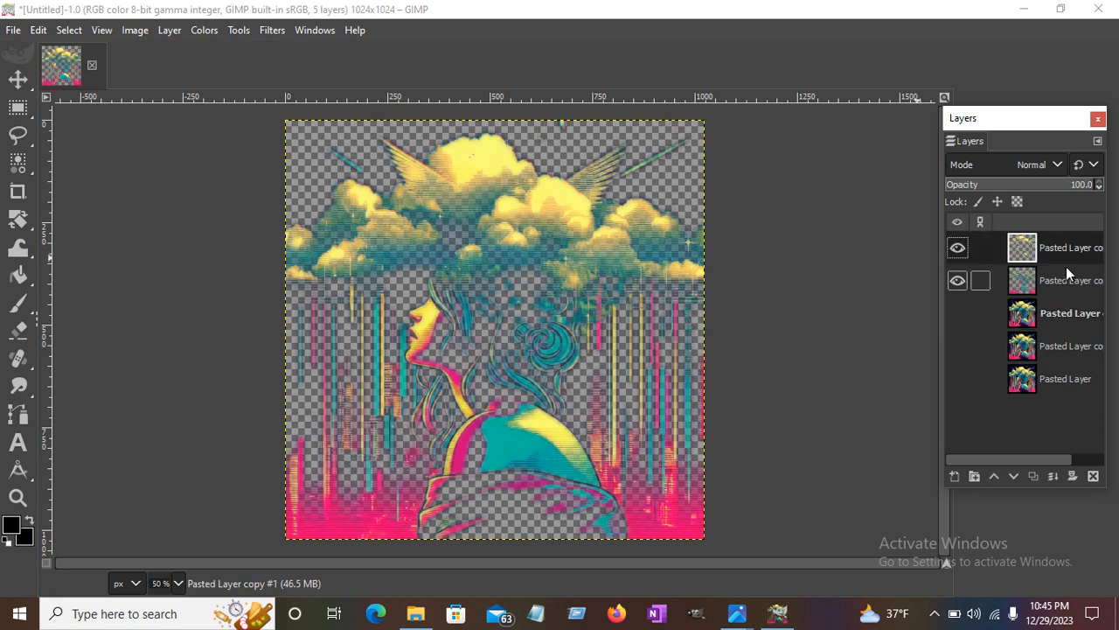
click(268, 33)
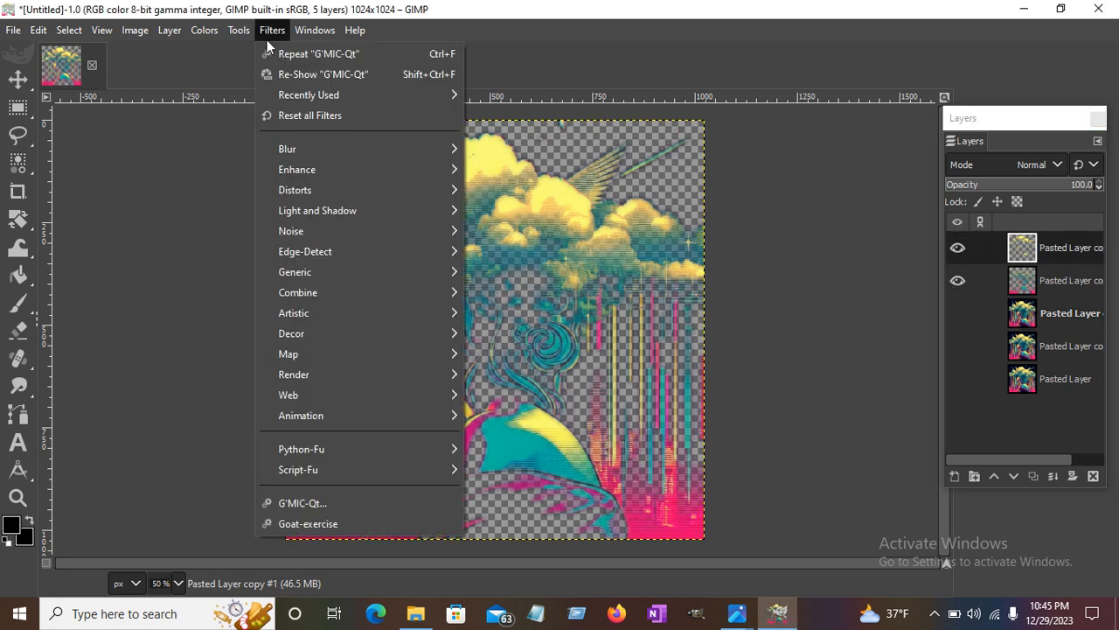
click(317, 495)
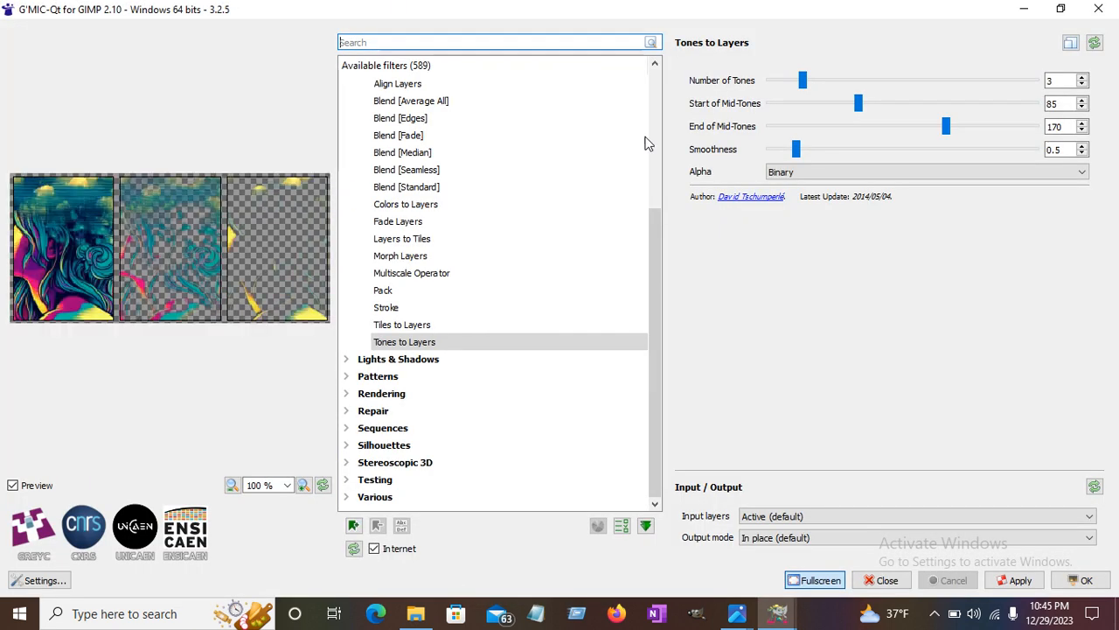
click(654, 127)
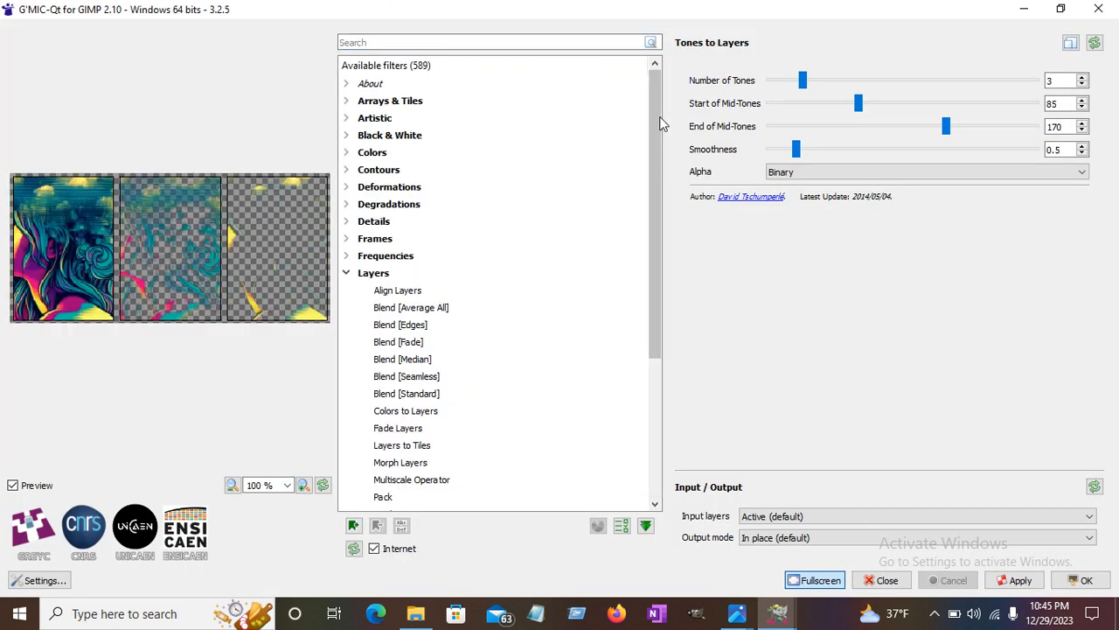
click(346, 154)
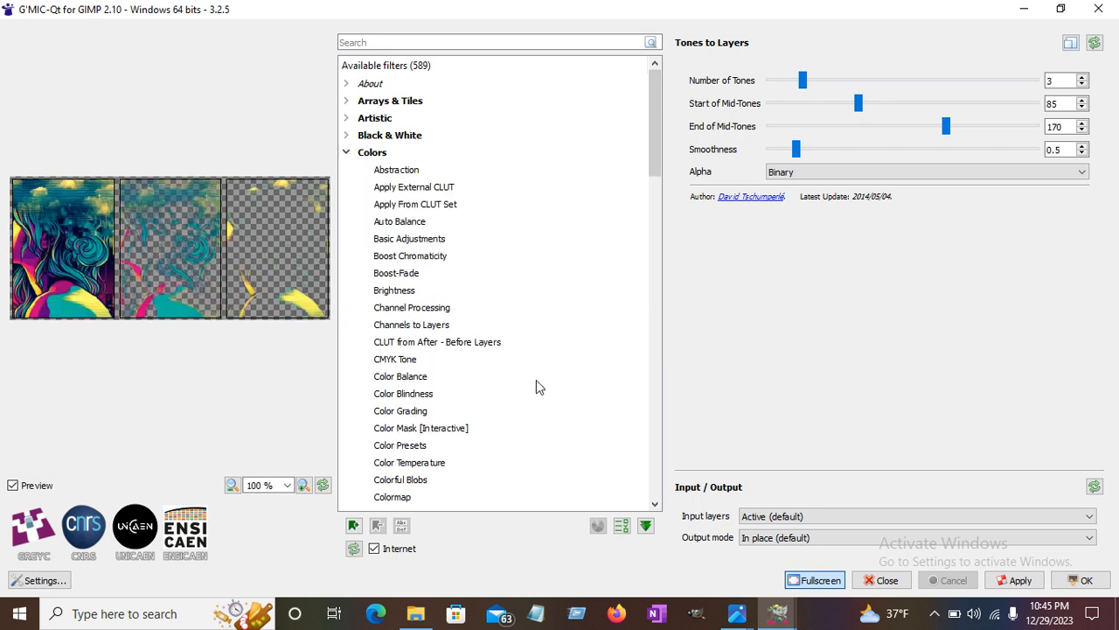
click(657, 267)
drag(657, 269, 657, 282)
click(466, 413)
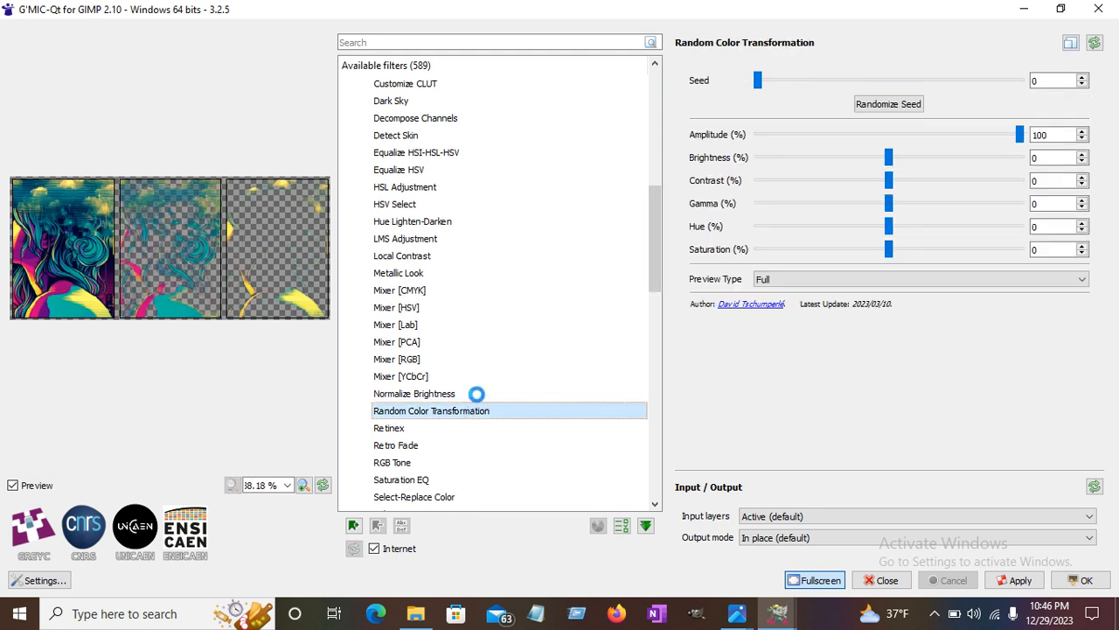
Randomize the color transformation seed several times and set the preview type to Backward Horizontal
click(891, 105)
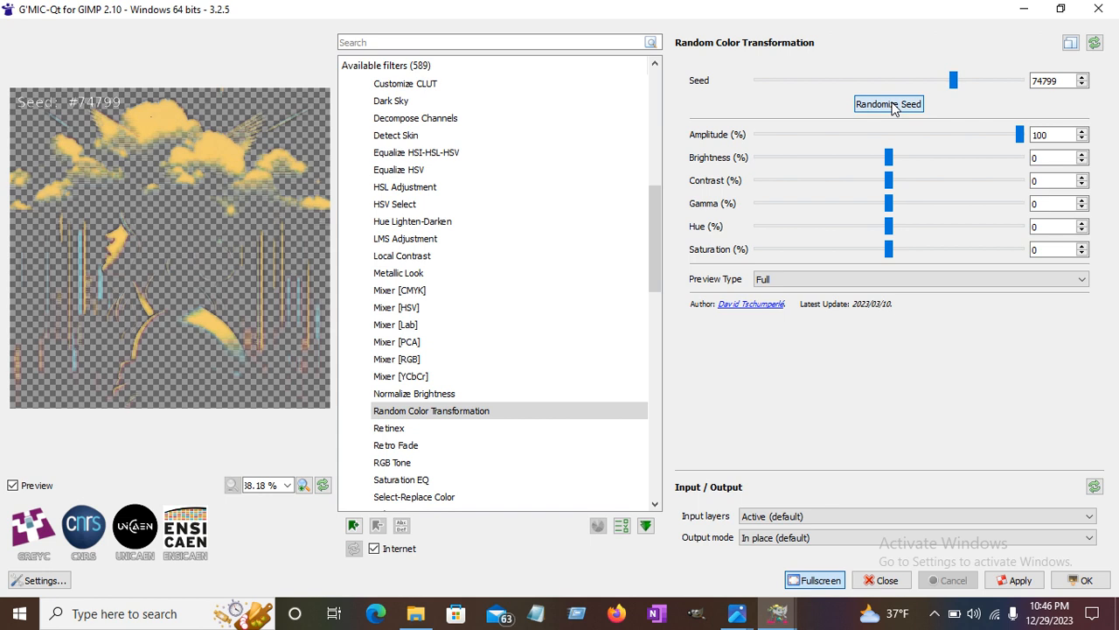
click(932, 287)
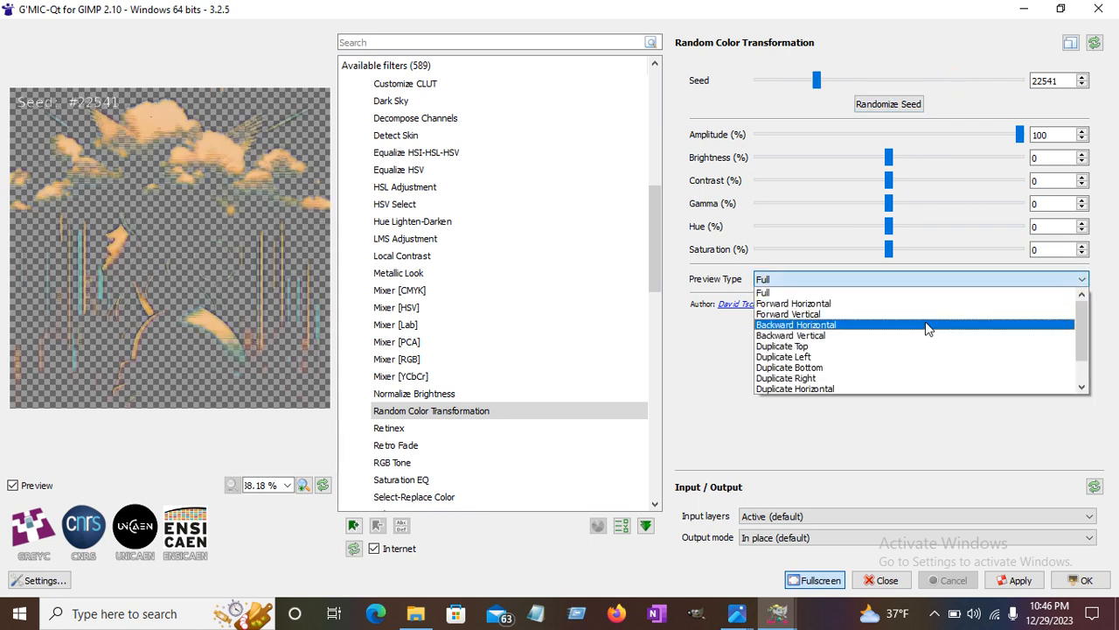
click(929, 326)
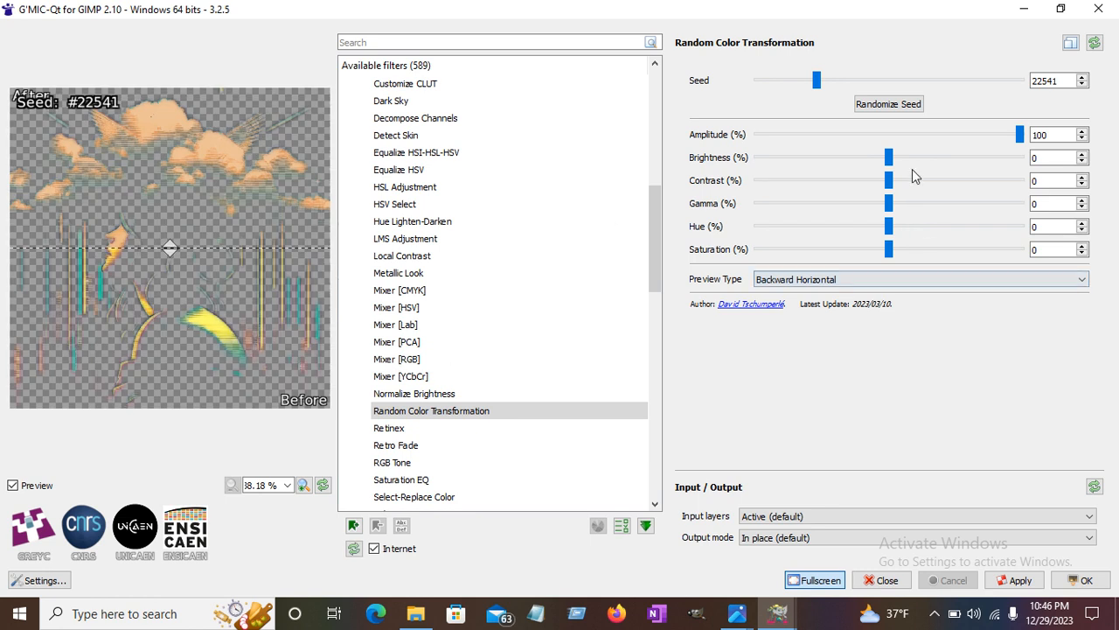
click(880, 104)
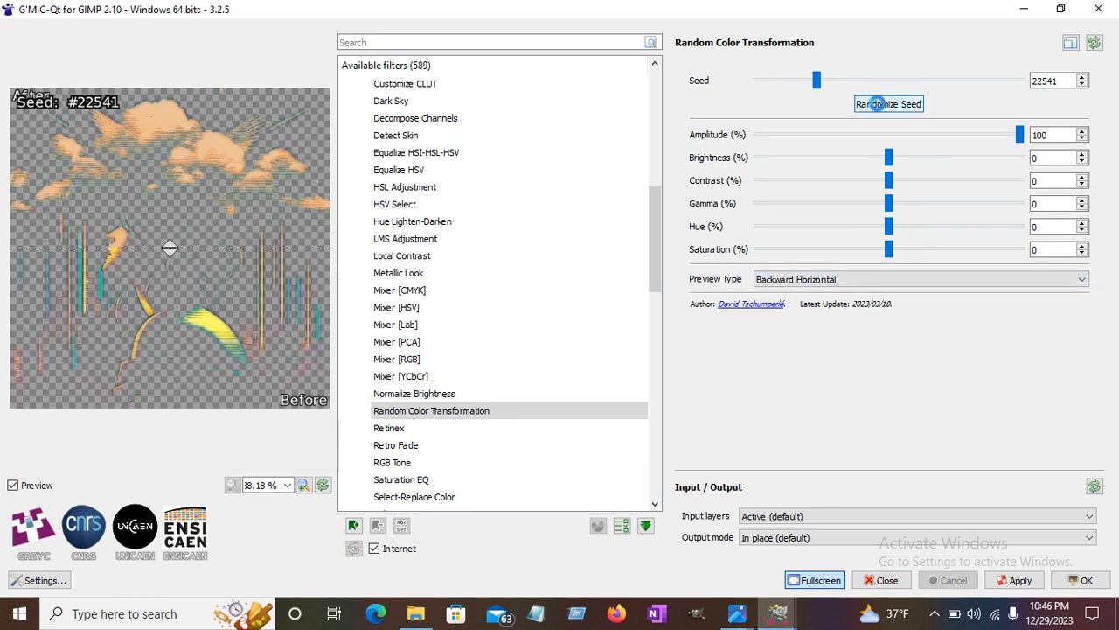
click(880, 105)
click(878, 105)
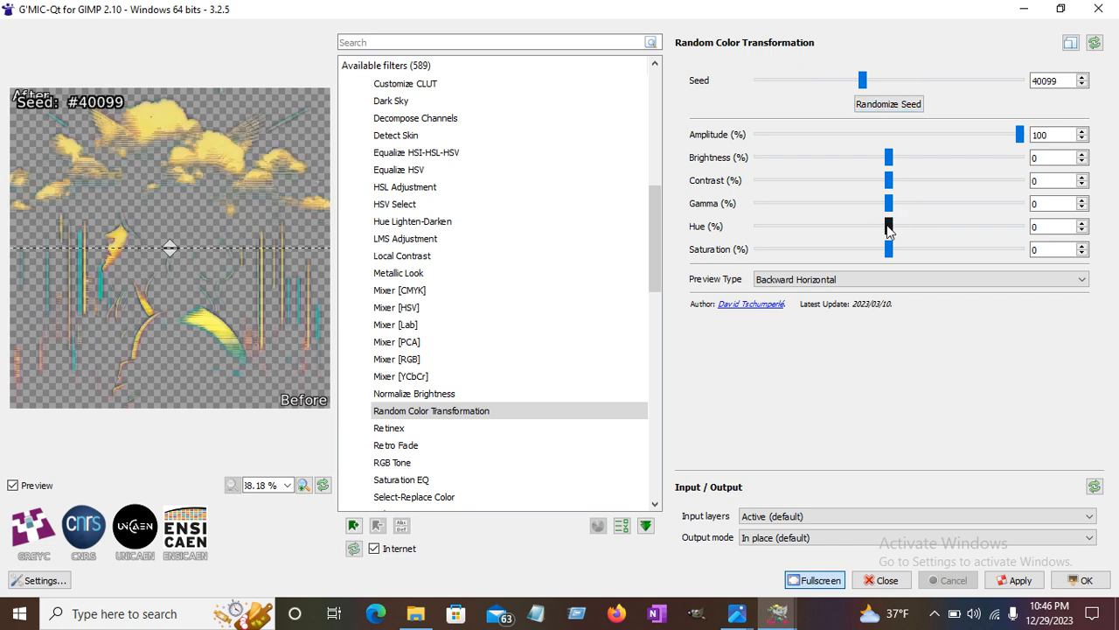
Set the hue to 69.4% and apply the Random Color Transformation to the topmost layer
drag(889, 226, 947, 228)
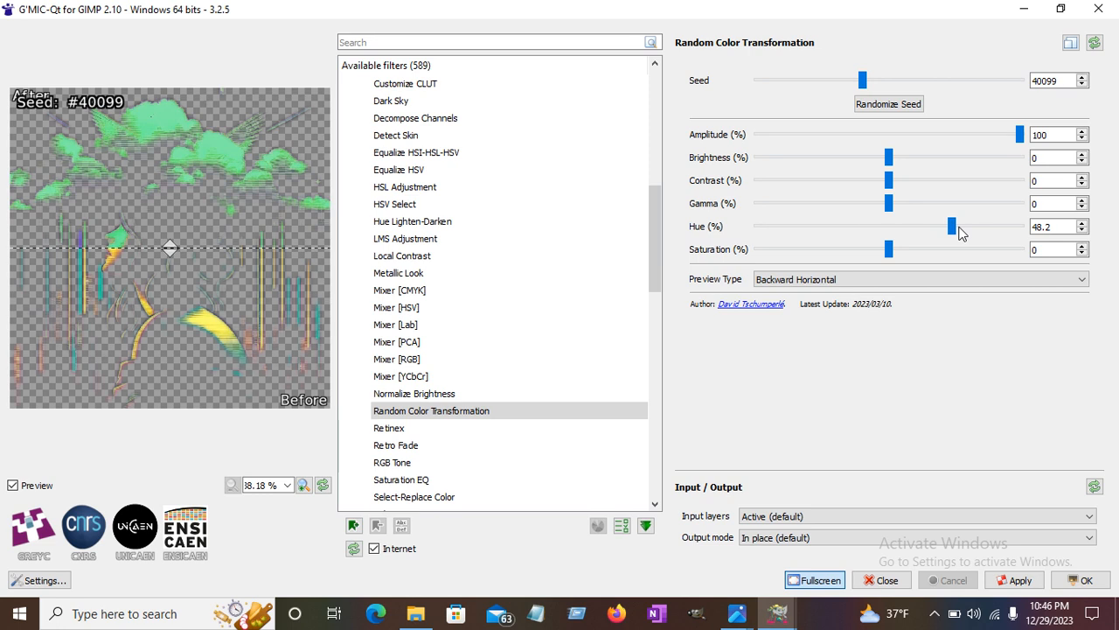
drag(952, 229, 976, 229)
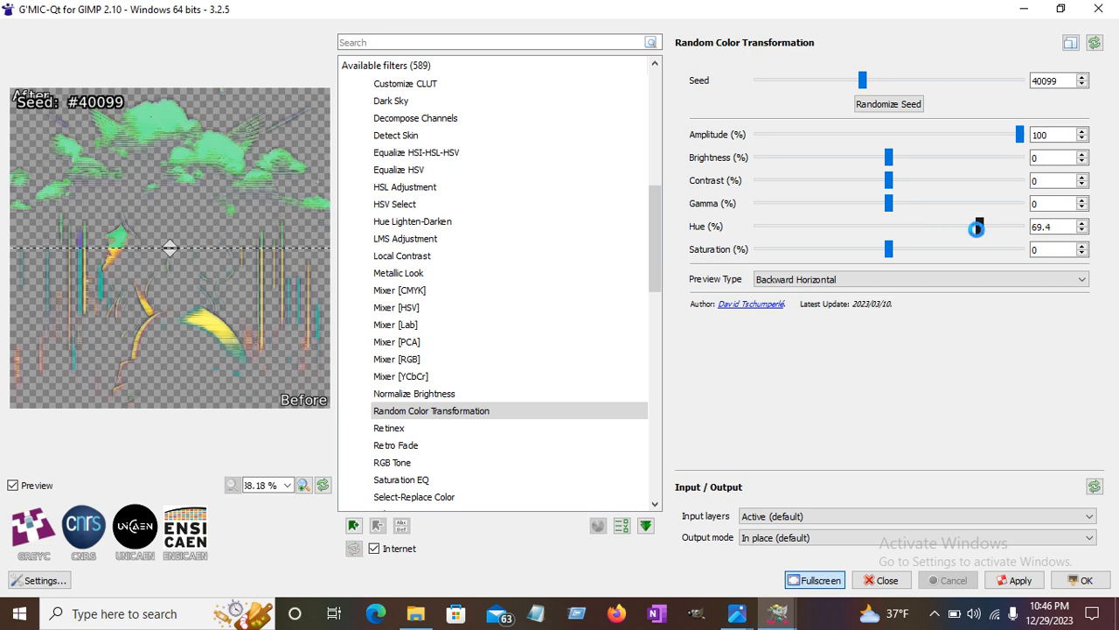
click(1005, 580)
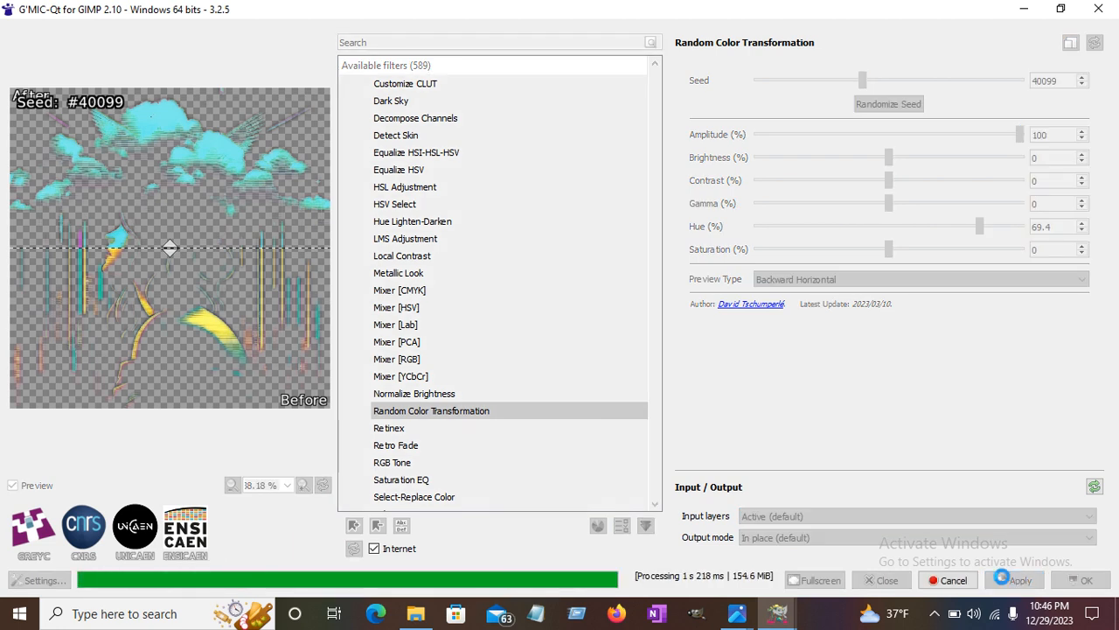
click(1081, 580)
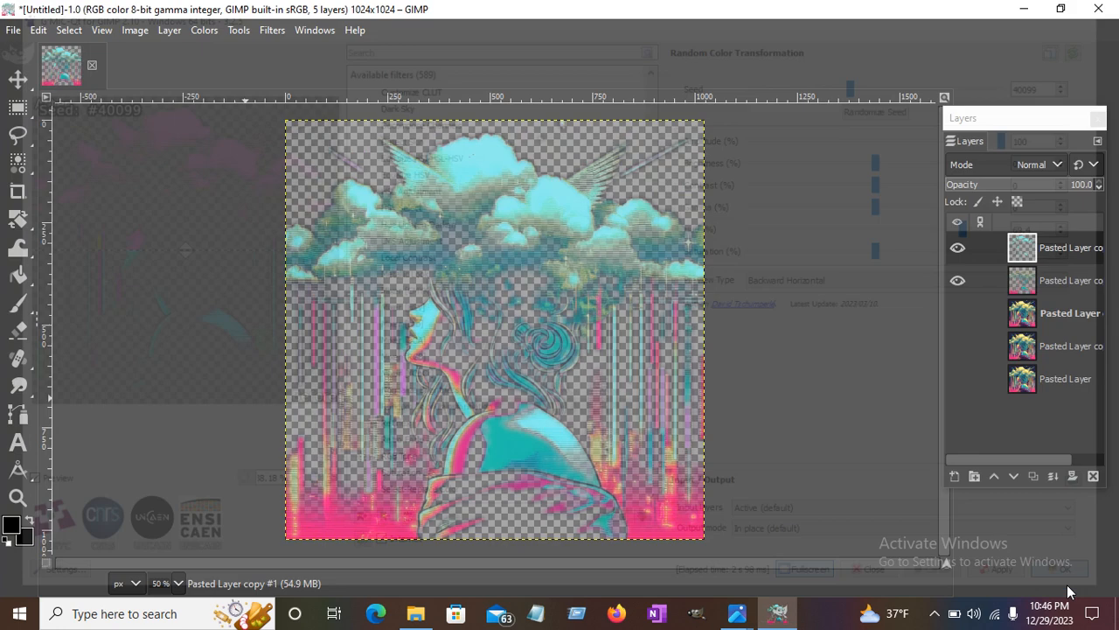
Choose the G'MIC-Qt Random Color Transformation filter for the second tone layer from the top and randomize its seed
click(1074, 279)
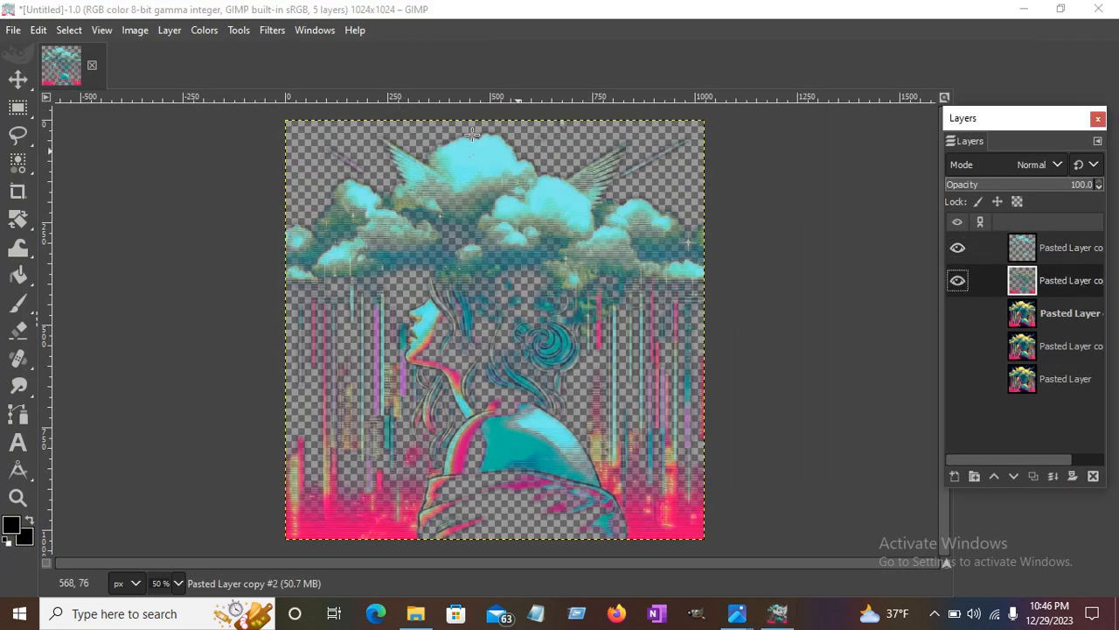
click(272, 31)
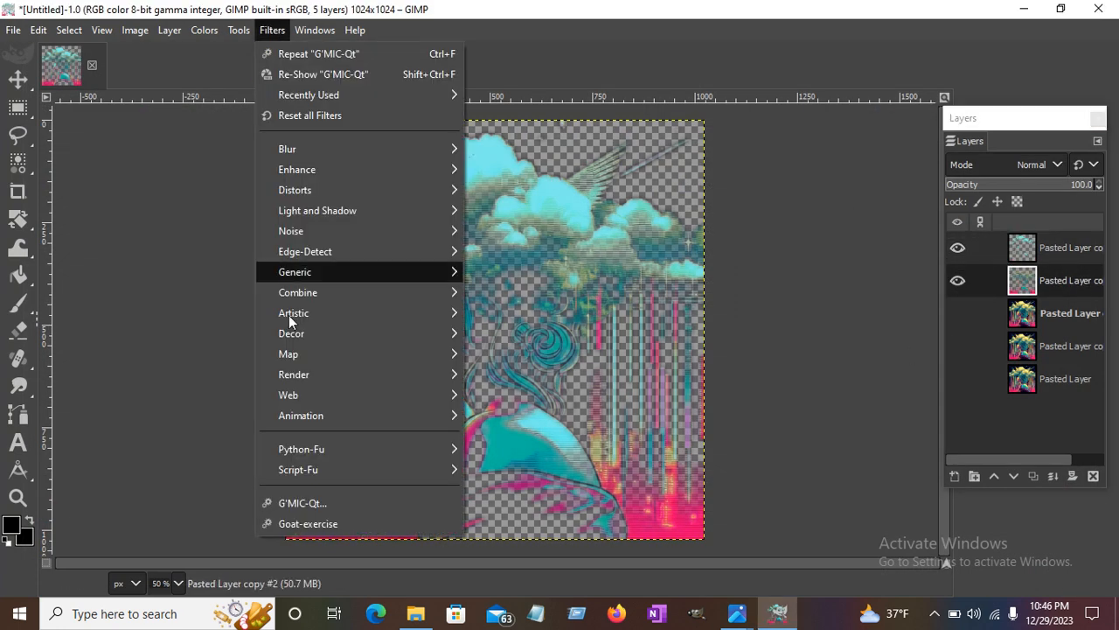
click(304, 502)
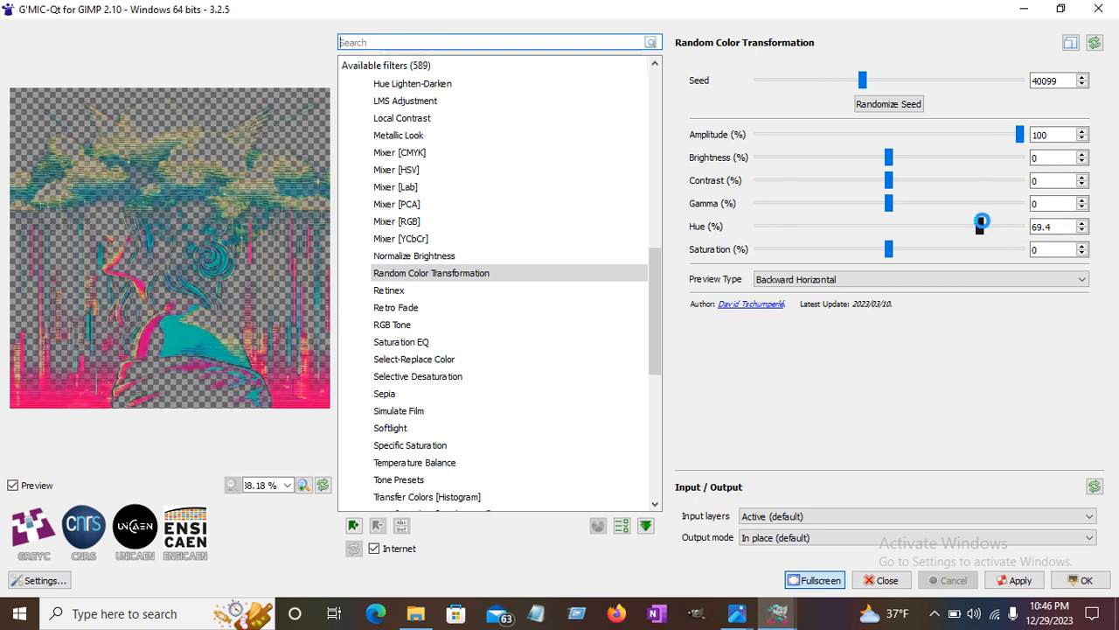
click(908, 105)
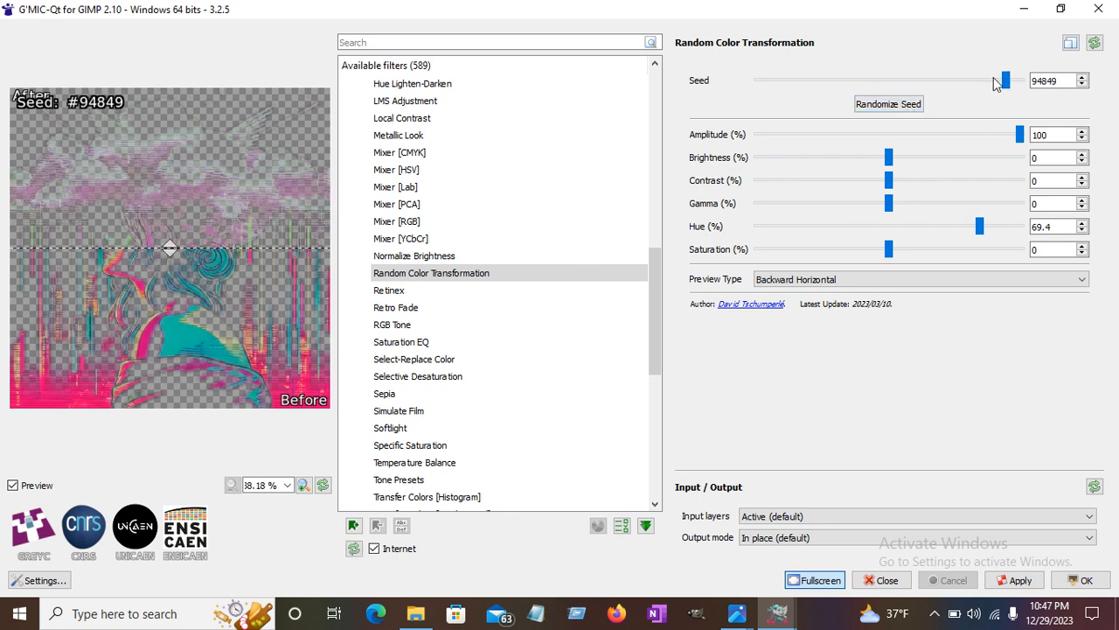
Try different seed and hue values for the color transformation, settling on seed 85000 and hue -25.6%
drag(1007, 84, 803, 82)
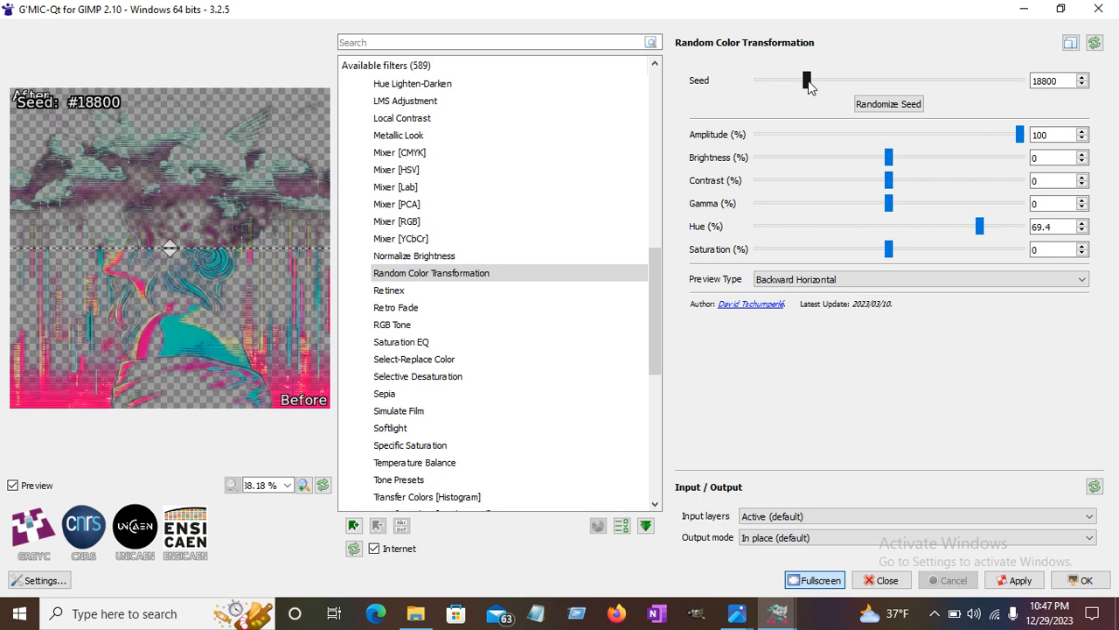
drag(805, 85, 822, 88)
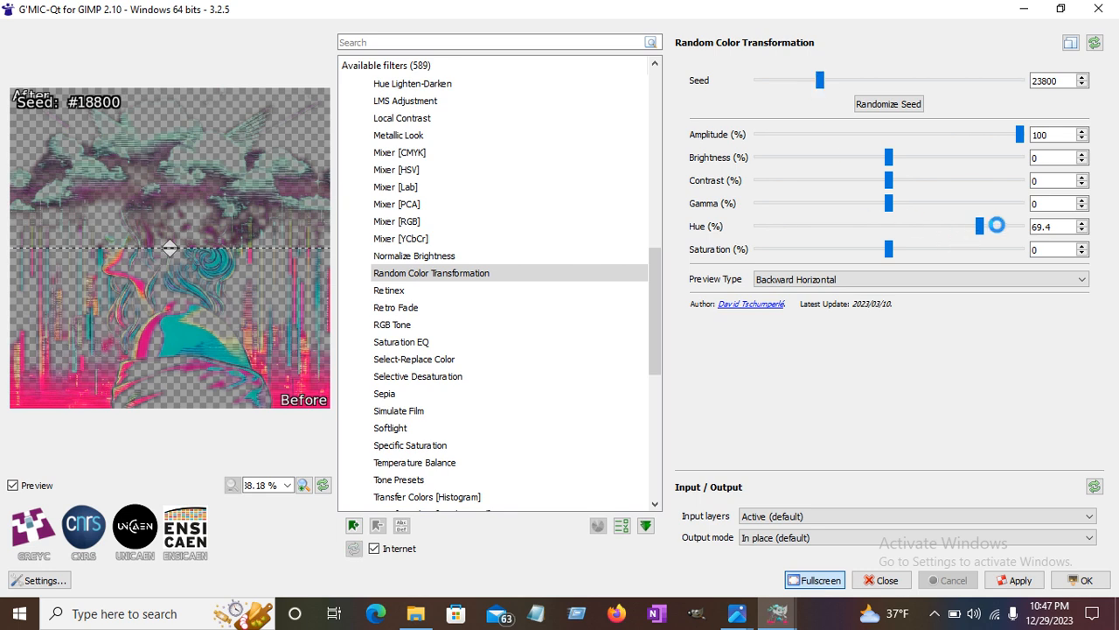
drag(979, 227, 810, 226)
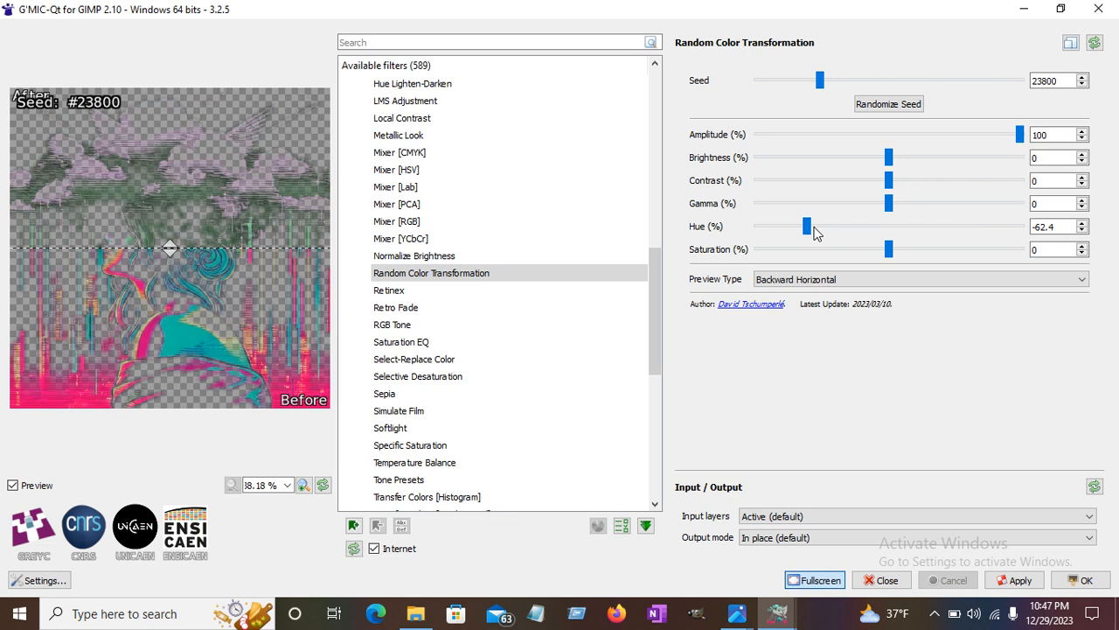
drag(827, 227, 855, 225)
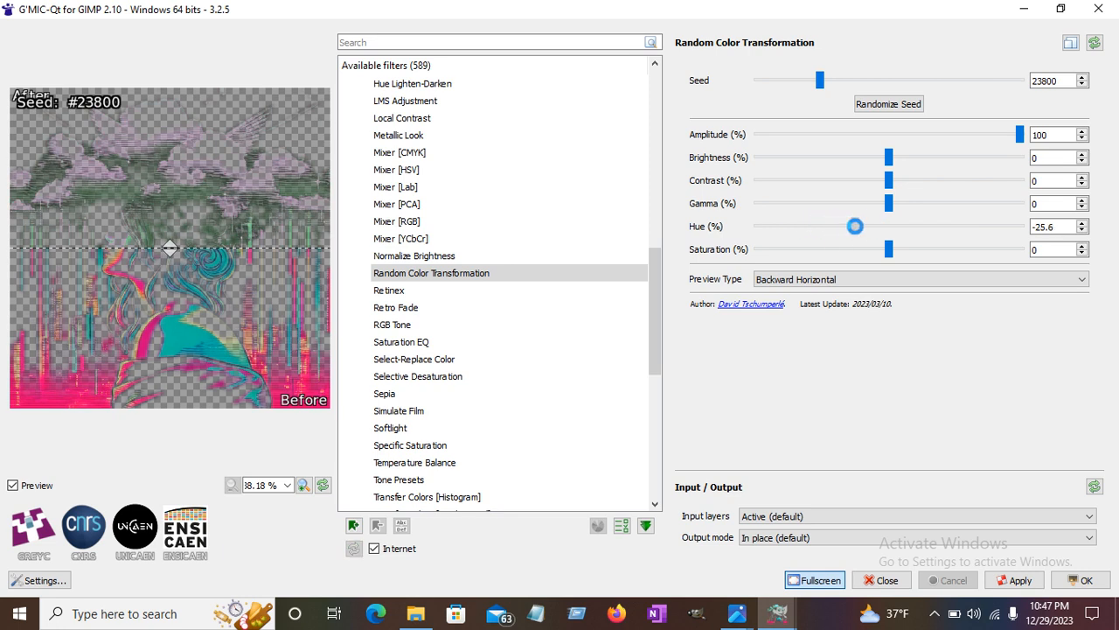
click(874, 78)
drag(822, 80, 938, 84)
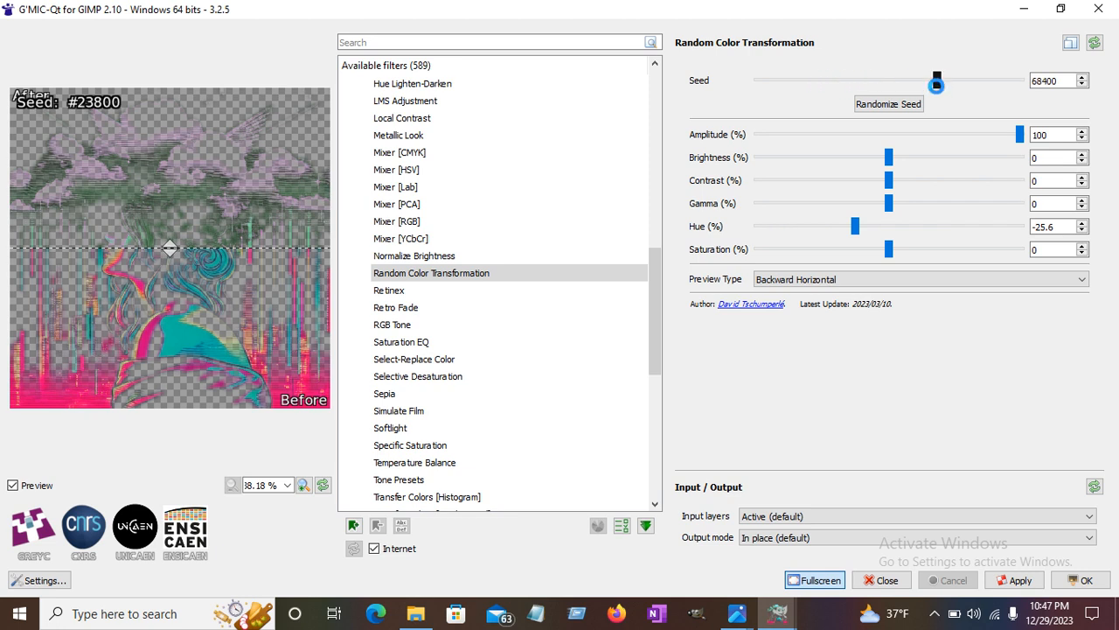
drag(937, 81, 980, 81)
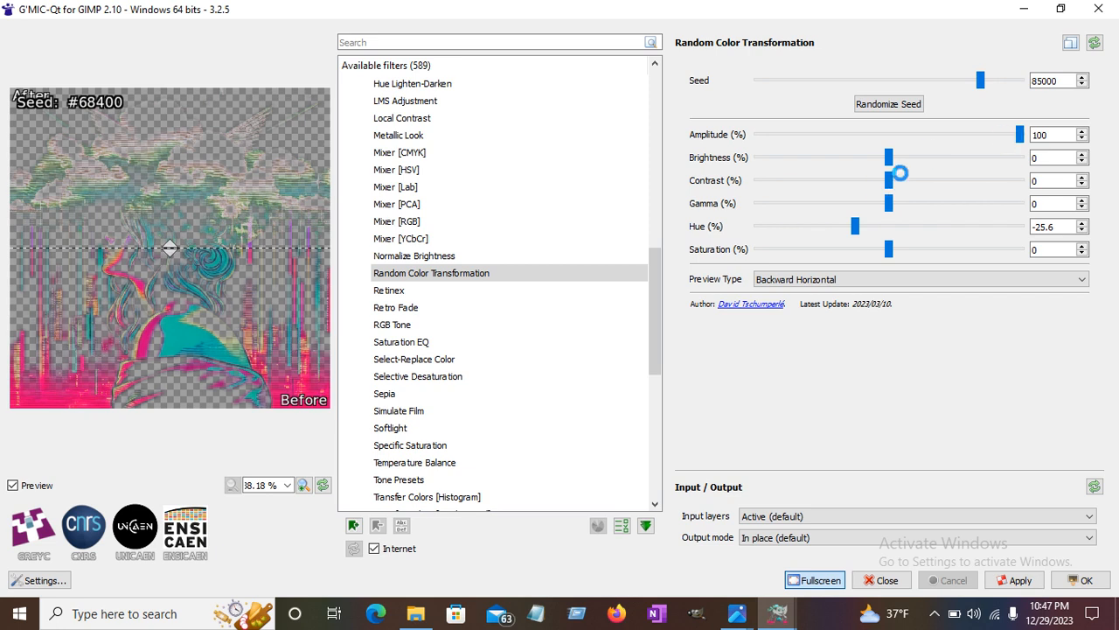
Set the color transformation's contrast to 5.6%, gamma to 12.6% and saturation to 16.2%
drag(889, 181, 874, 179)
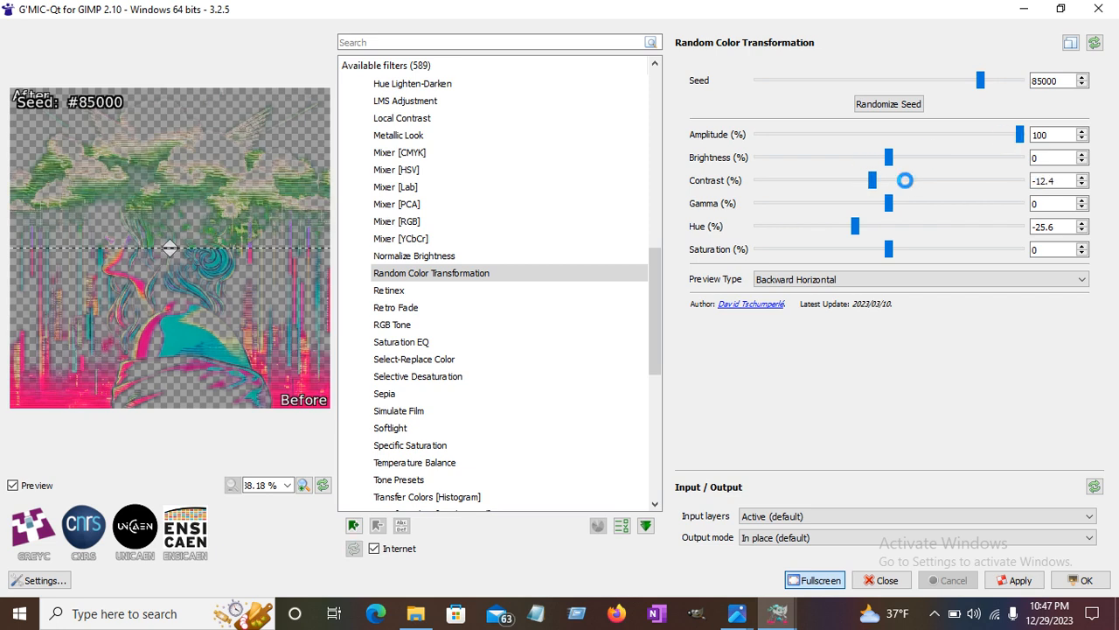
click(902, 178)
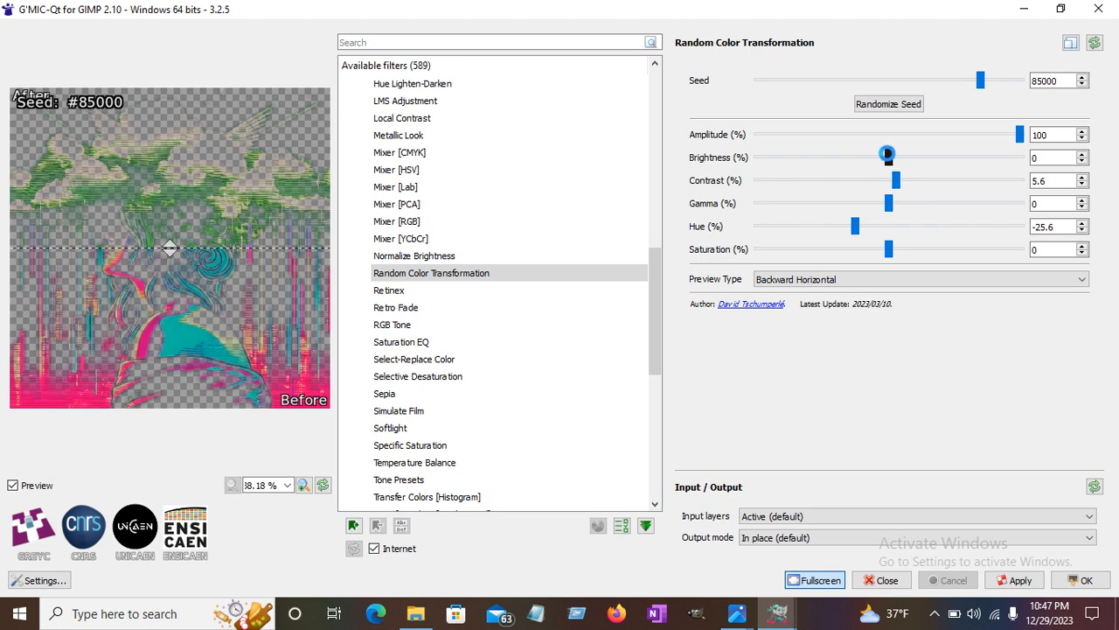
drag(888, 154, 910, 203)
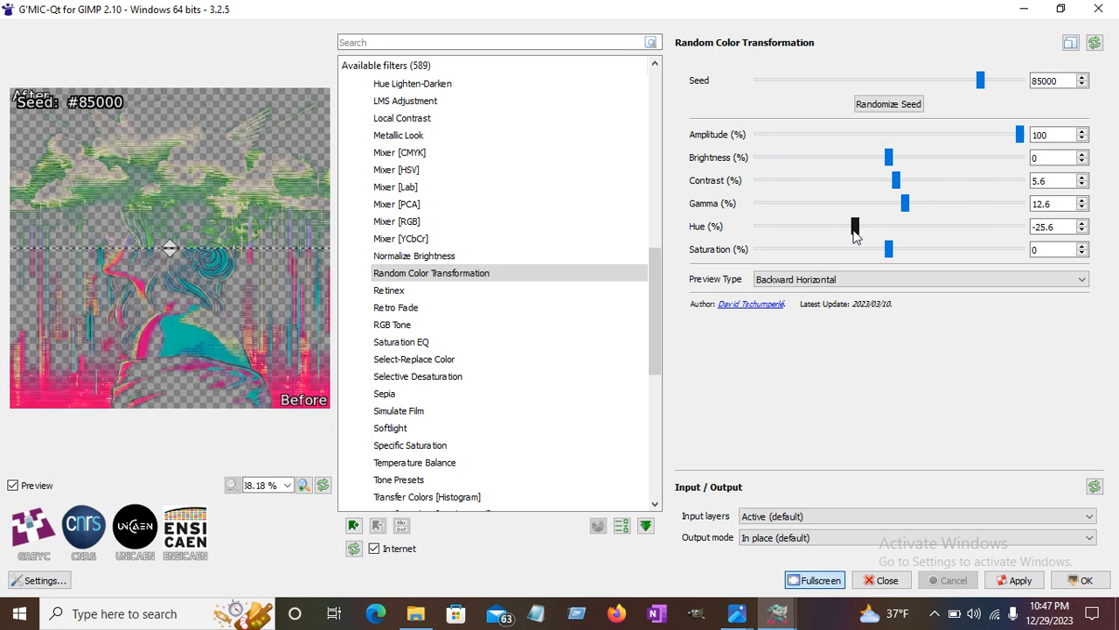
click(911, 253)
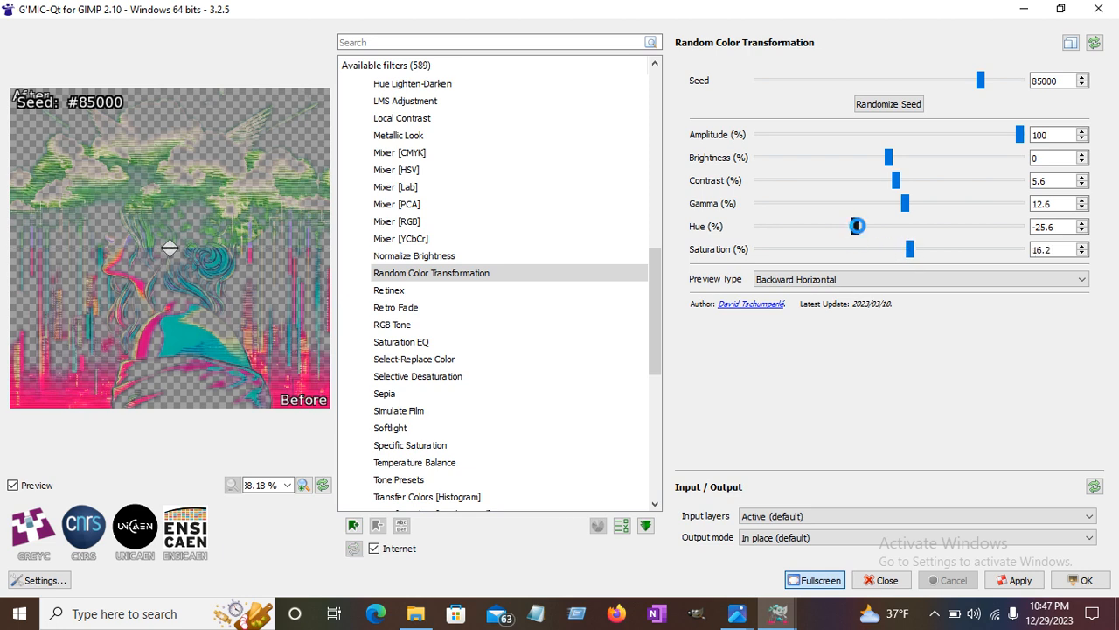
Set the hue to 58.2% and apply the Random Color Transformation to the second tone layer
drag(857, 232, 827, 230)
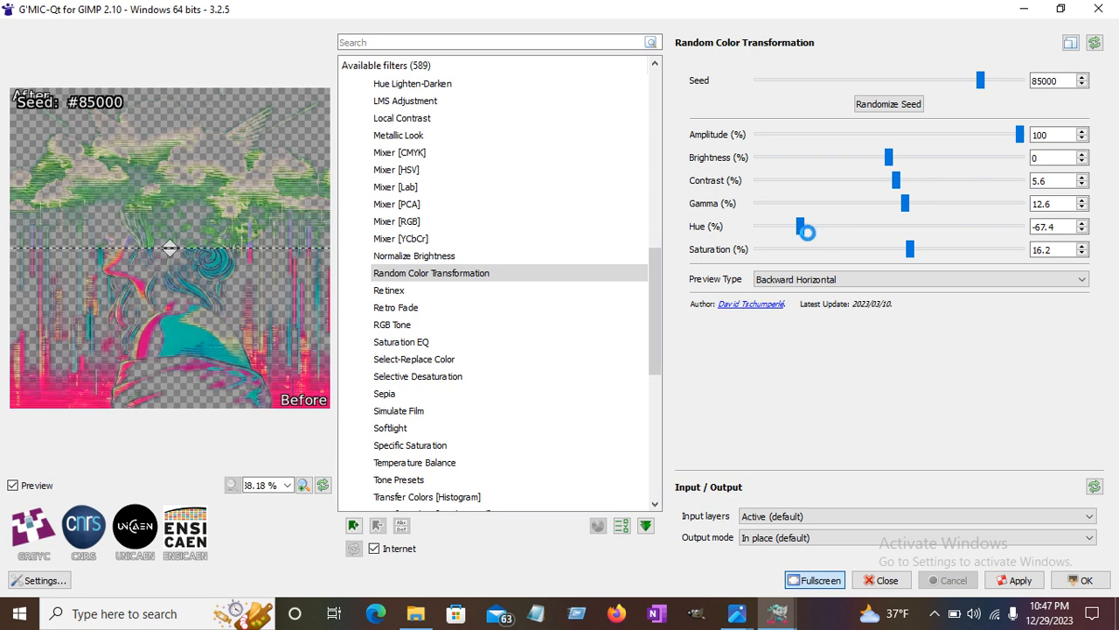
click(810, 232)
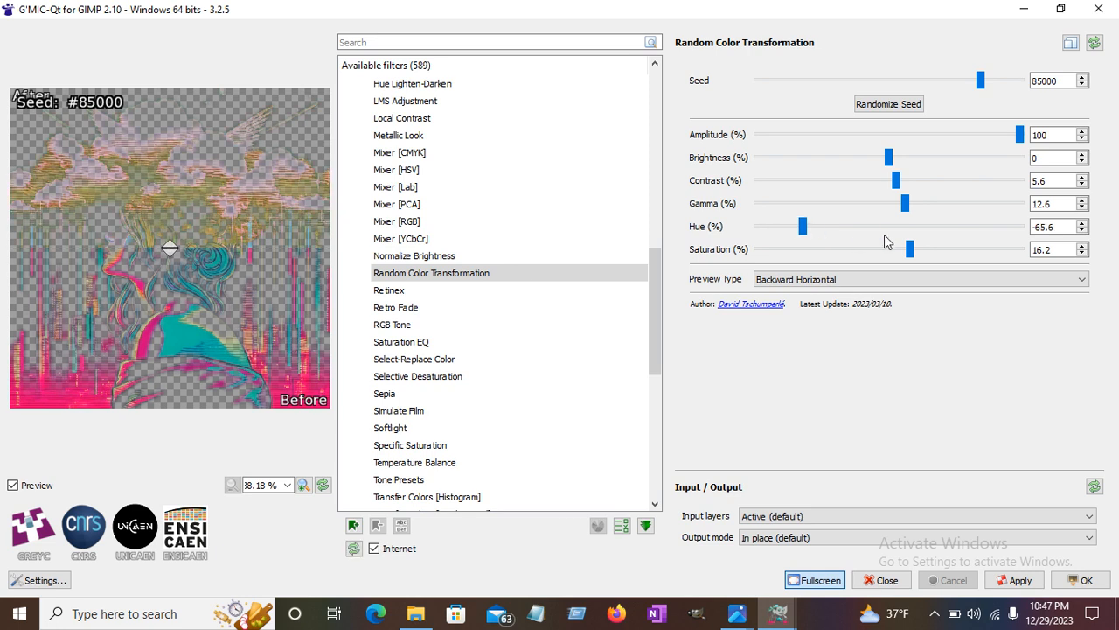
drag(806, 227, 965, 227)
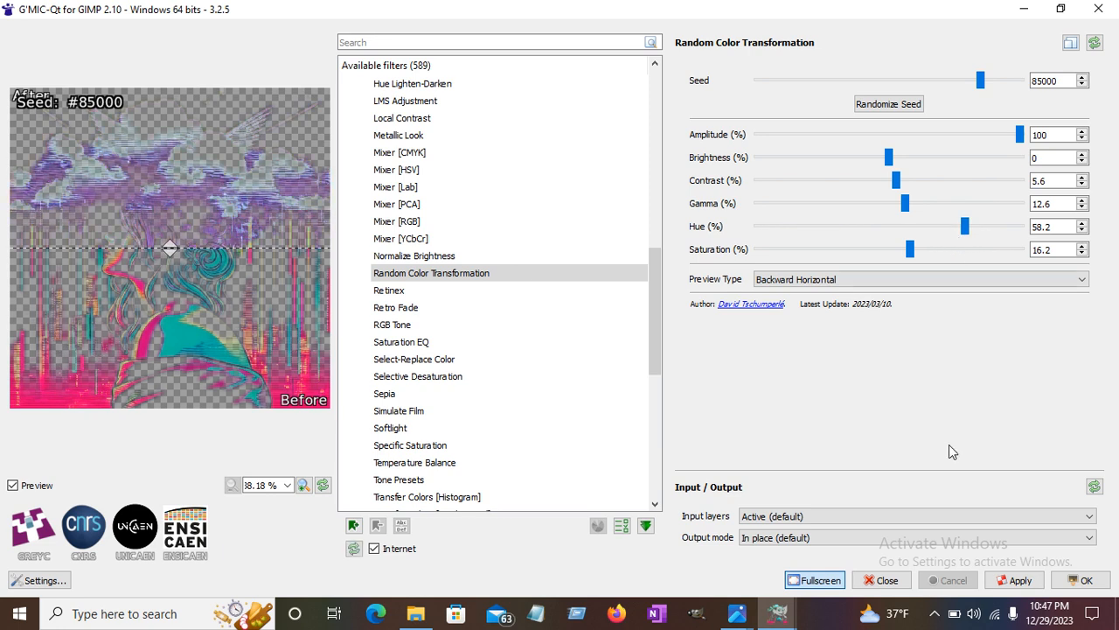
click(1014, 580)
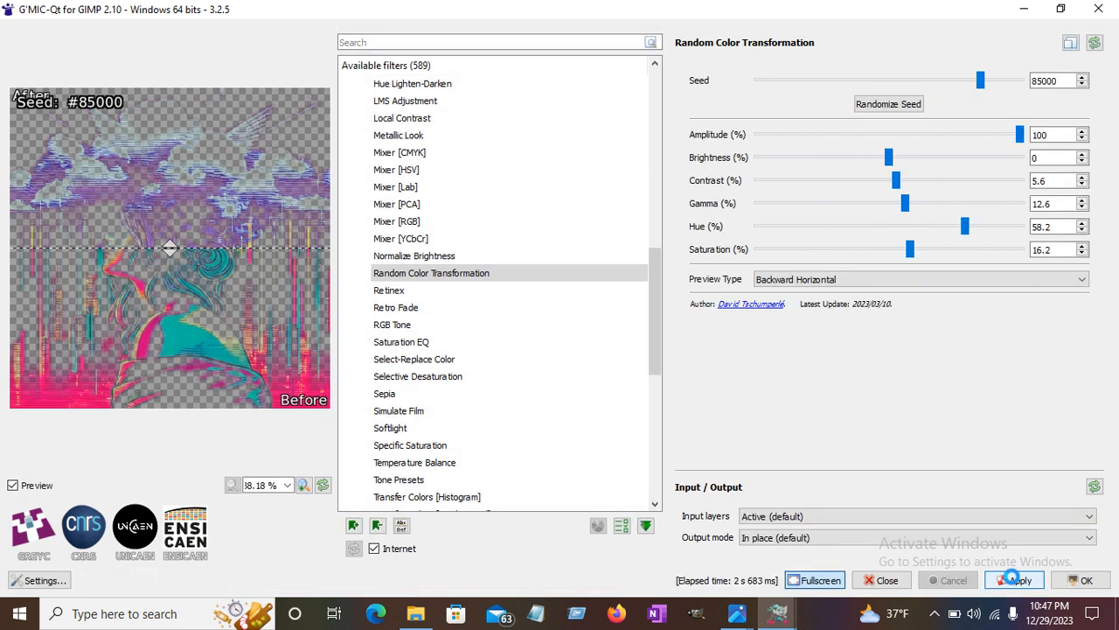
click(1069, 581)
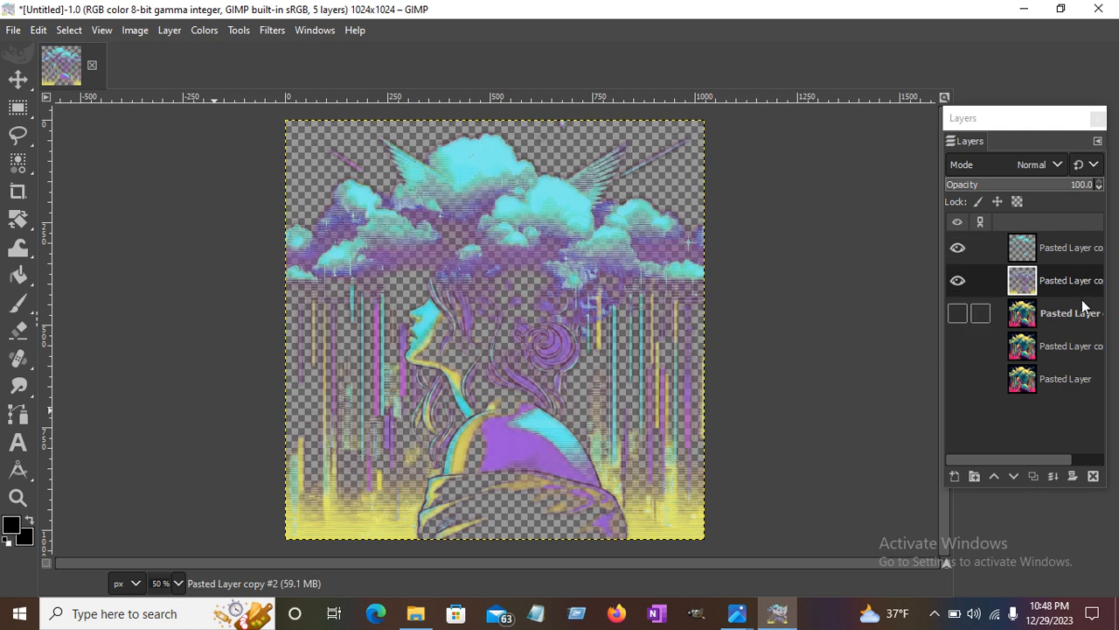
Show the third layer, hide the second tone layer, and merge the visible layers into one
click(957, 313)
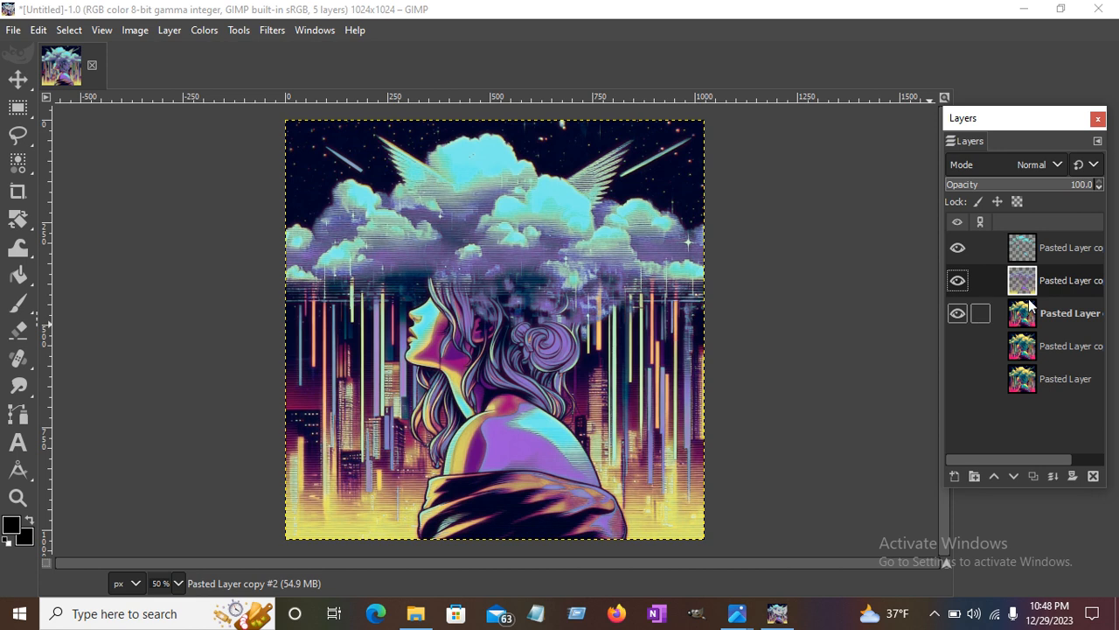
click(958, 280)
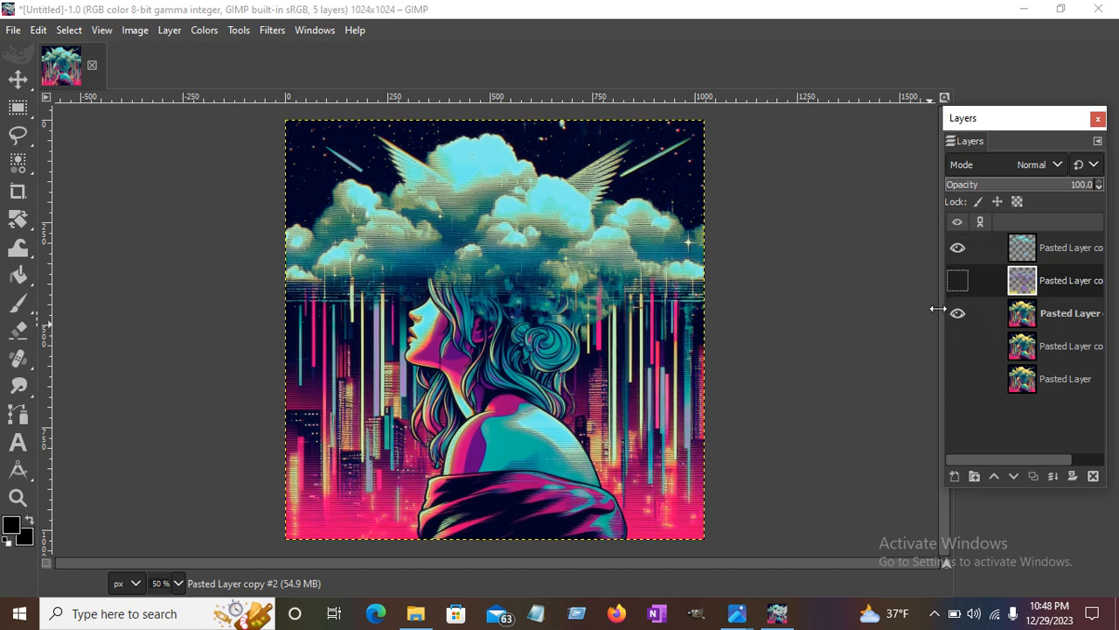
click(138, 31)
click(175, 393)
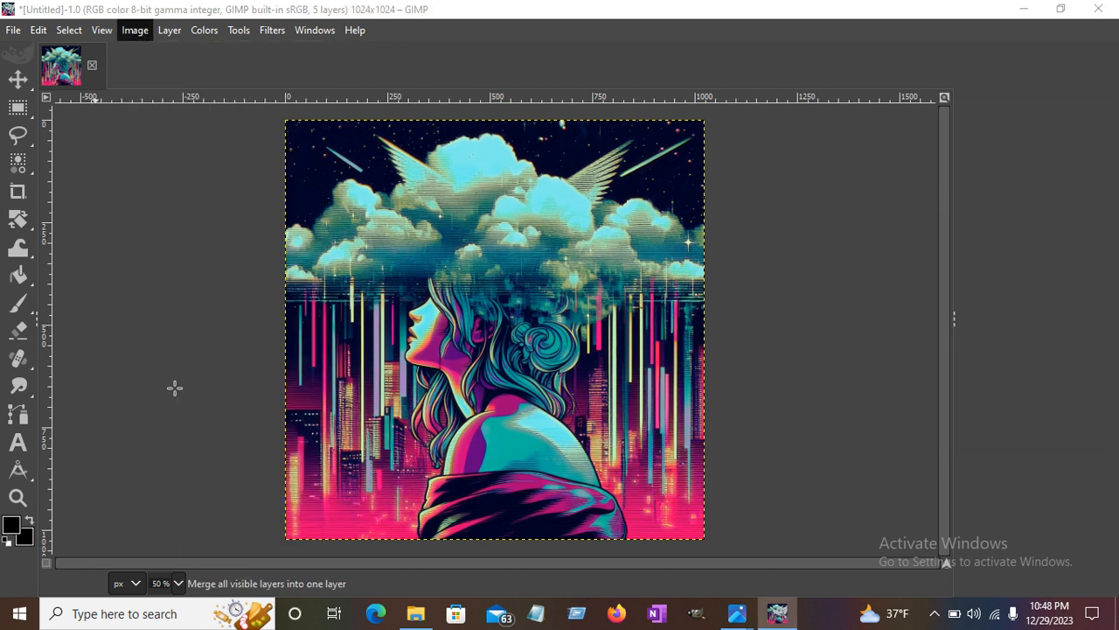
click(561, 414)
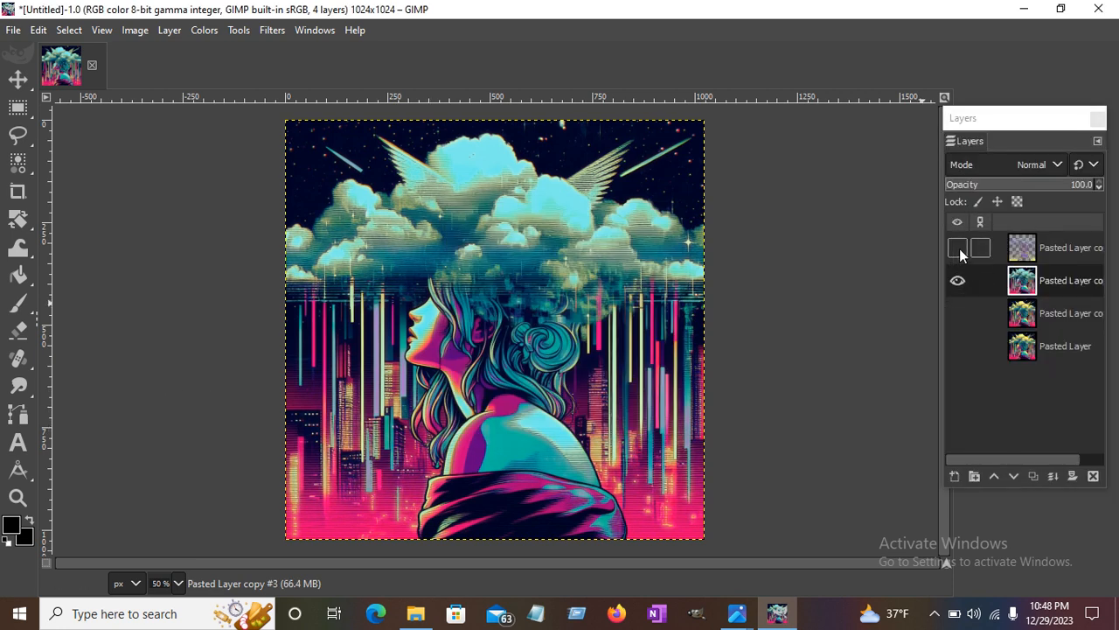
Hide the teal merged layer, show the purple tone layer and the picture copy in third place, and merge those two
click(957, 280)
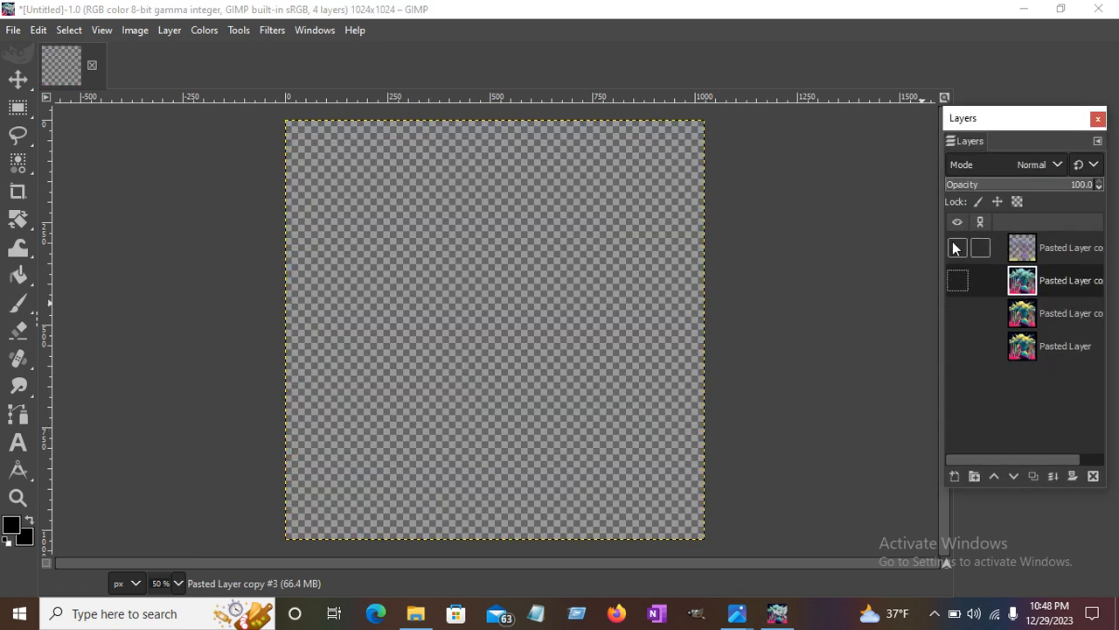
click(956, 248)
click(957, 313)
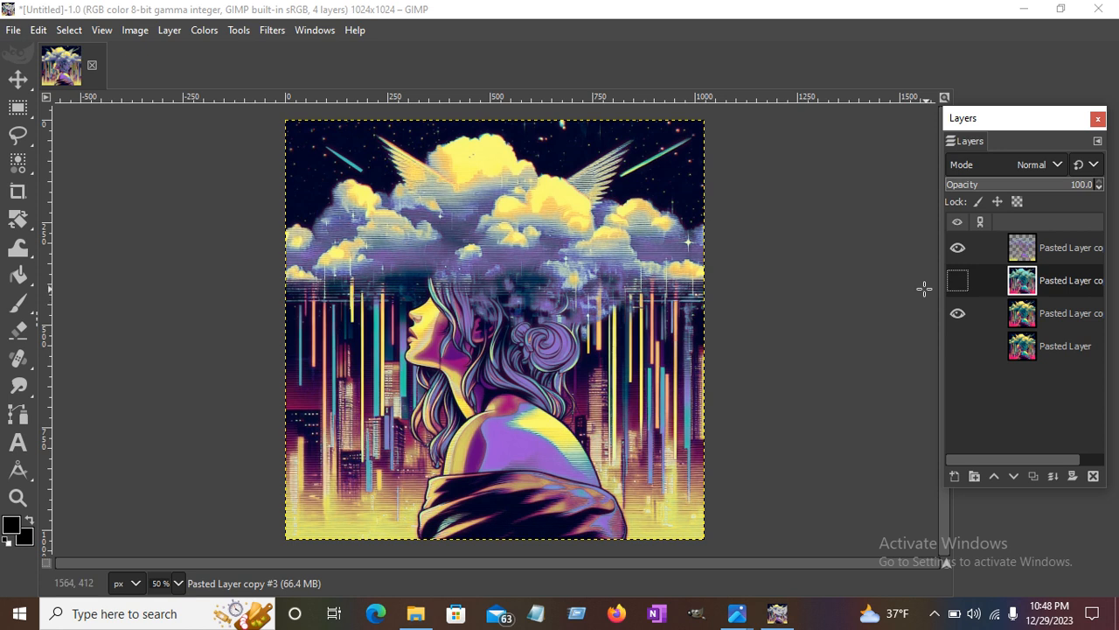
click(1063, 248)
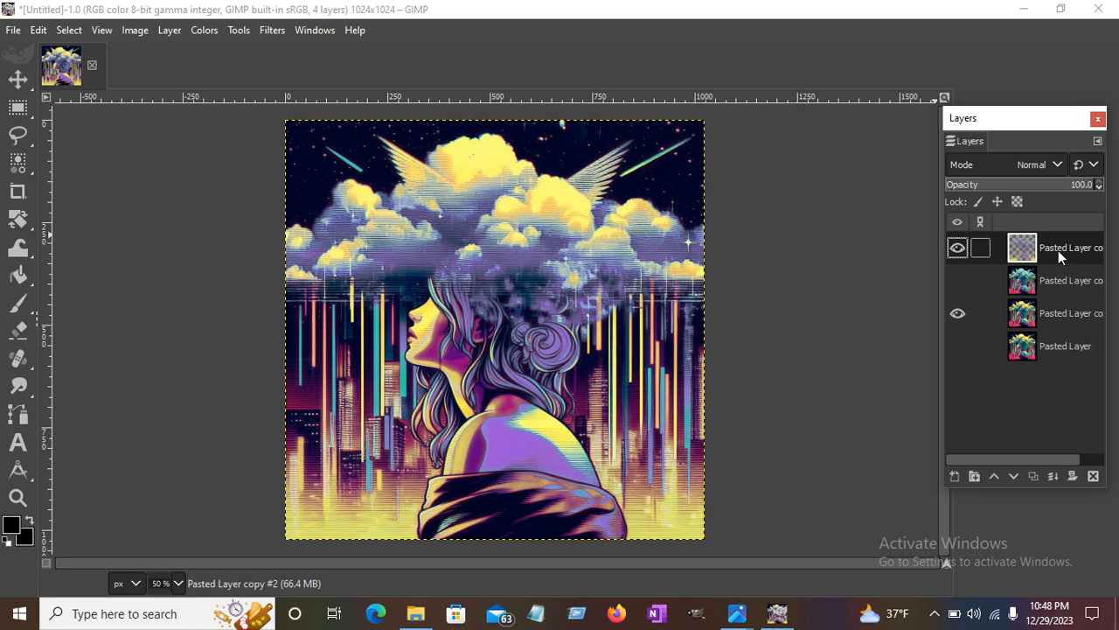
click(137, 29)
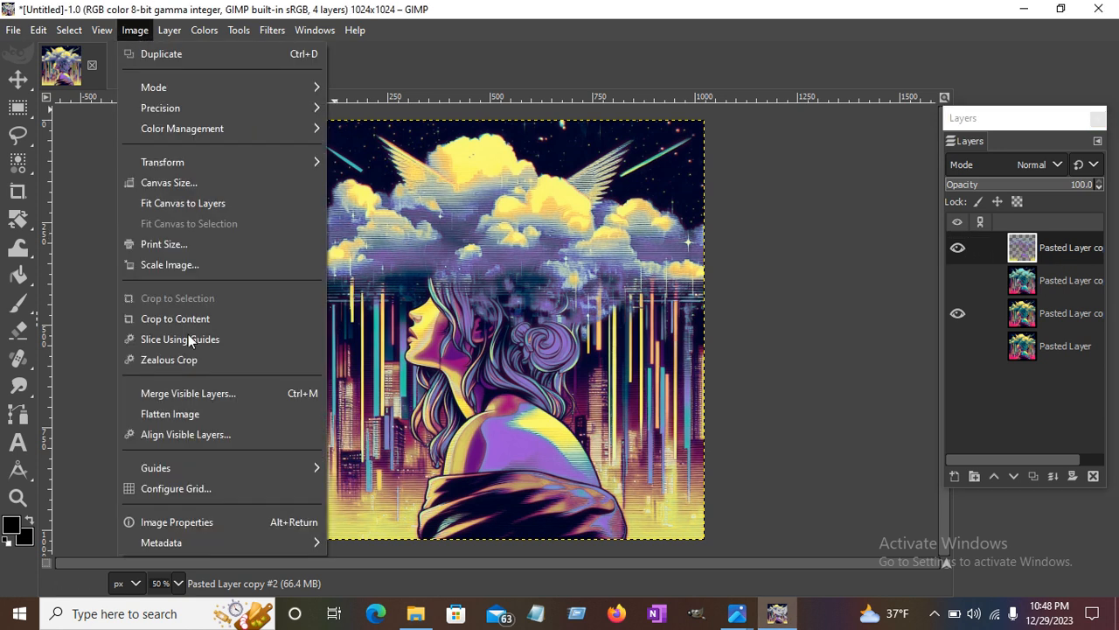
click(191, 390)
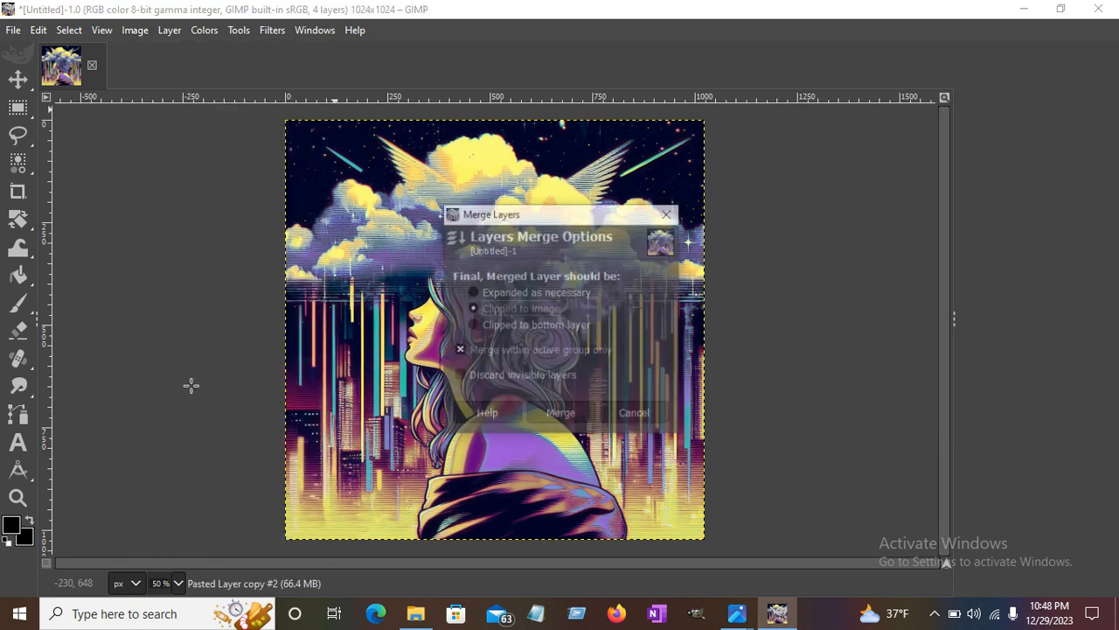
click(561, 412)
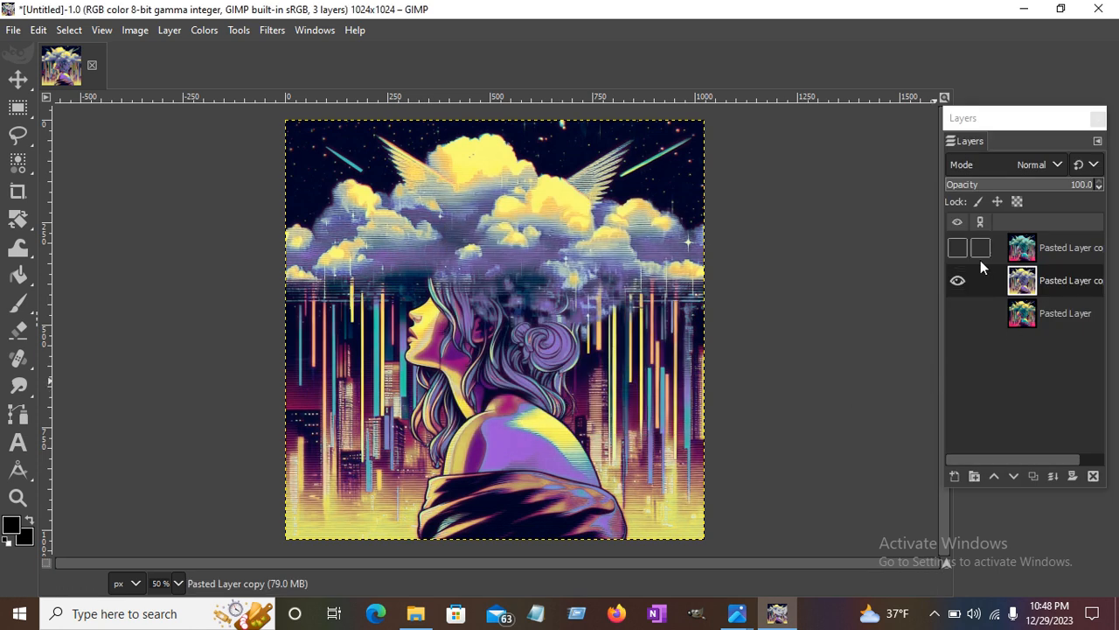
Make all three remaining layers visible and select the topmost one
click(957, 248)
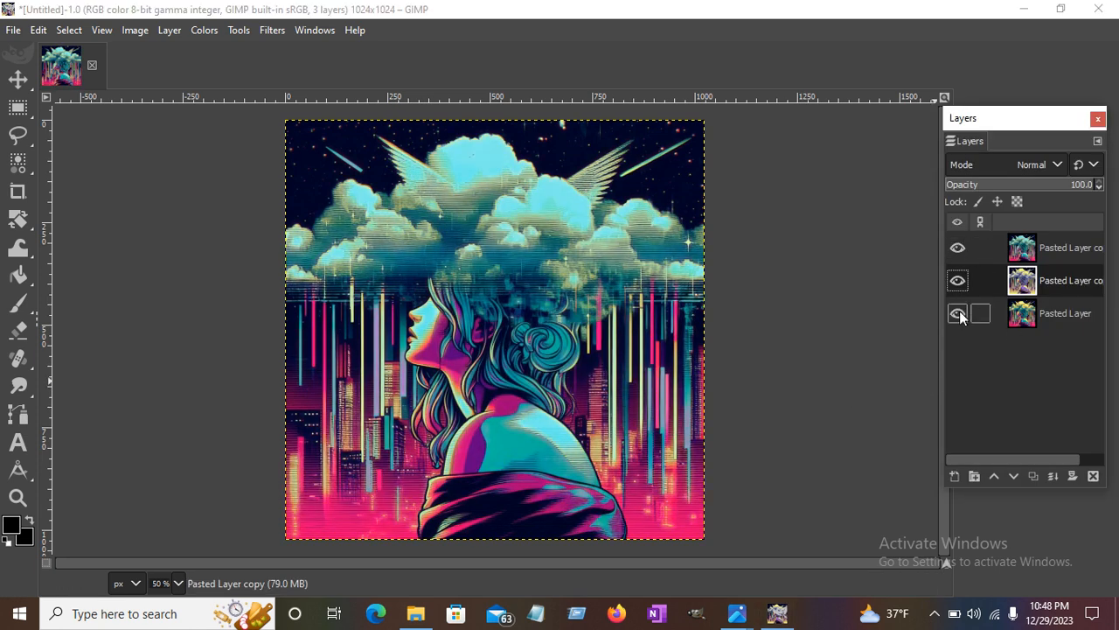
click(958, 313)
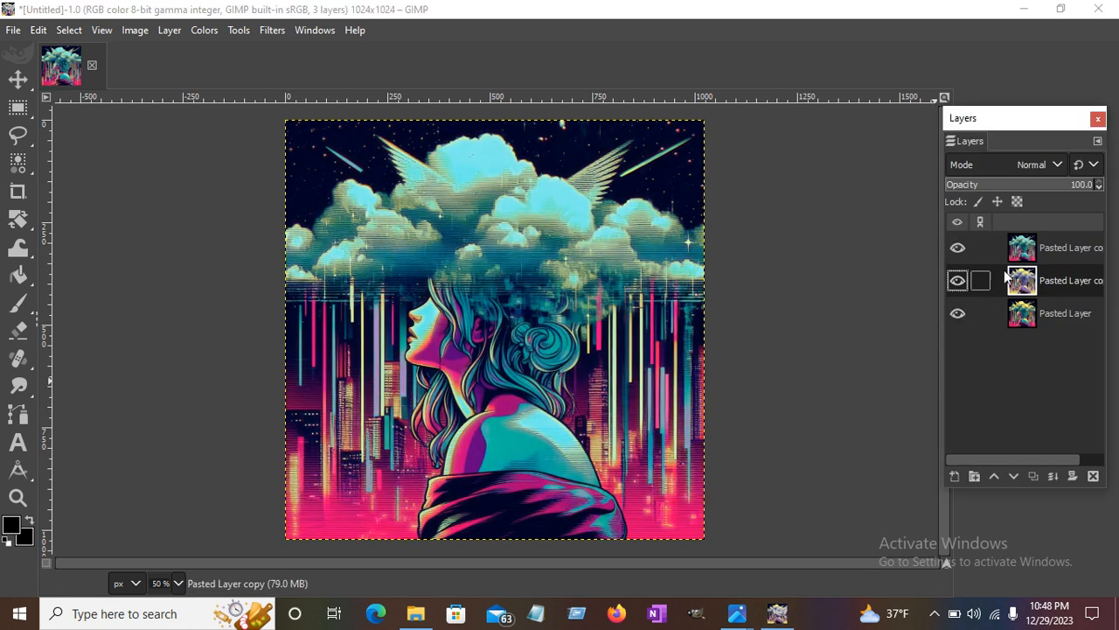
click(1072, 248)
Compare the three color versions by switching the visibility of the upper two layers off and on
click(958, 248)
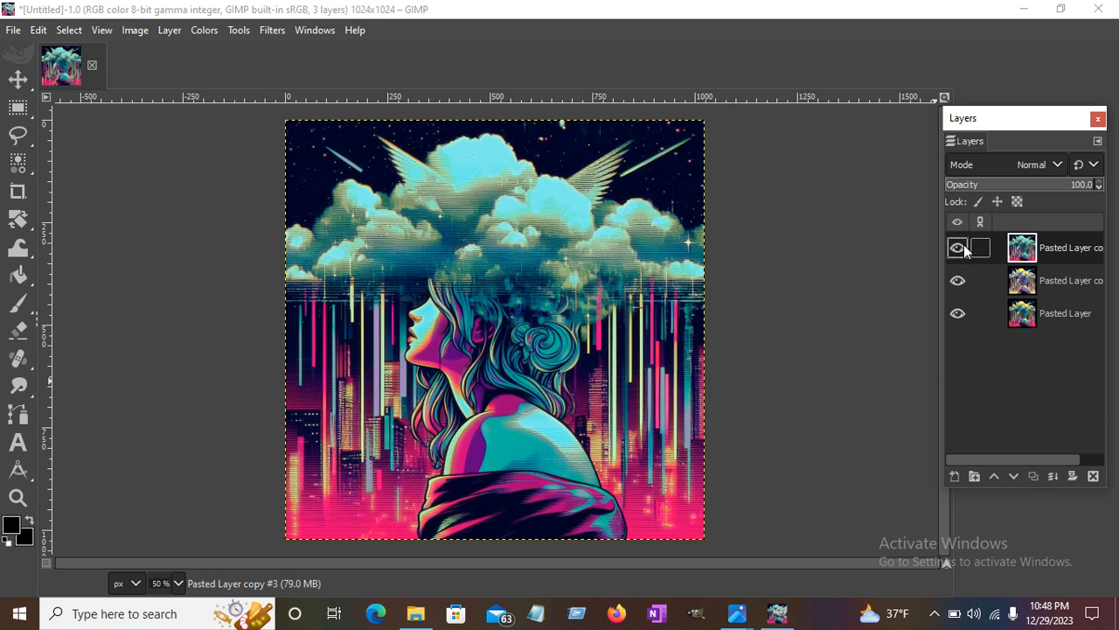
click(957, 280)
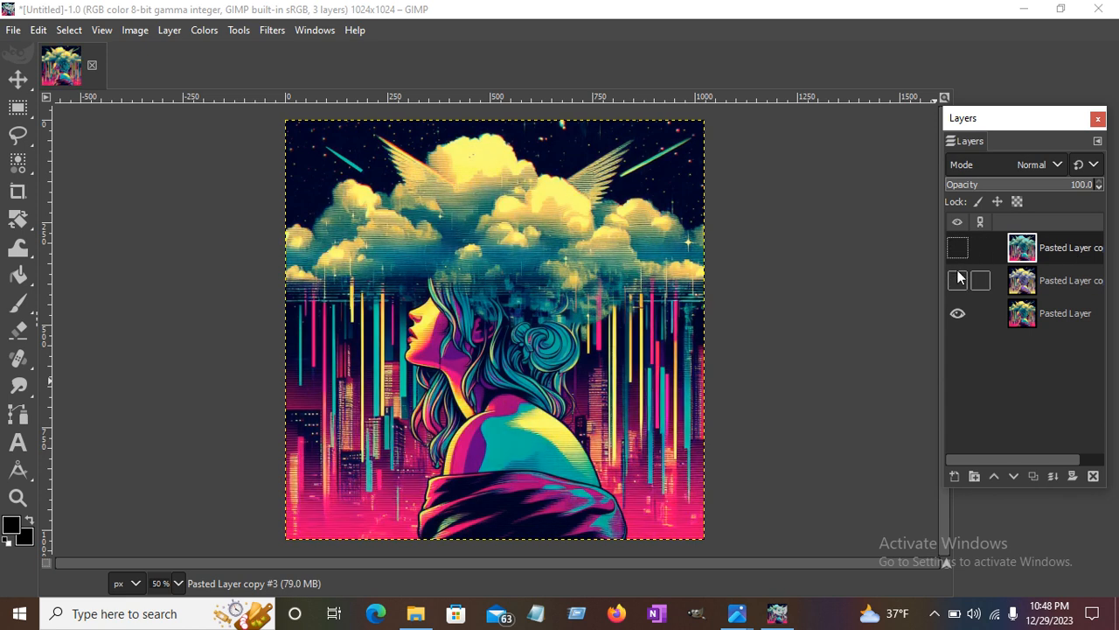
click(958, 247)
click(957, 280)
click(957, 281)
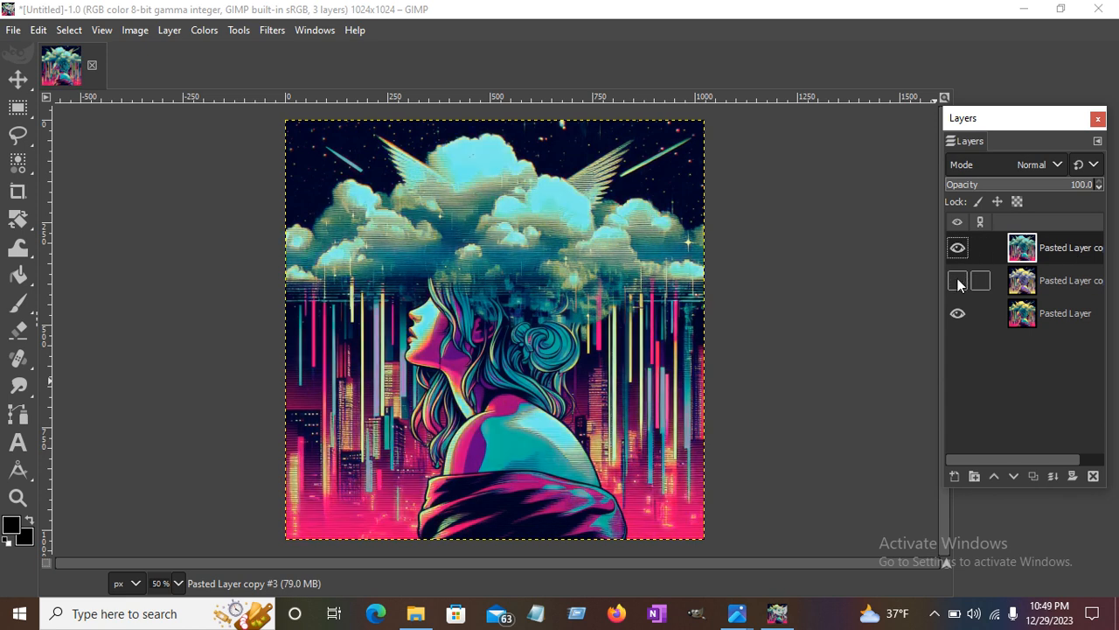
click(957, 248)
click(958, 252)
click(957, 251)
click(957, 251)
click(959, 283)
Optimize the three-layer image for GIF with the animation filter
click(271, 30)
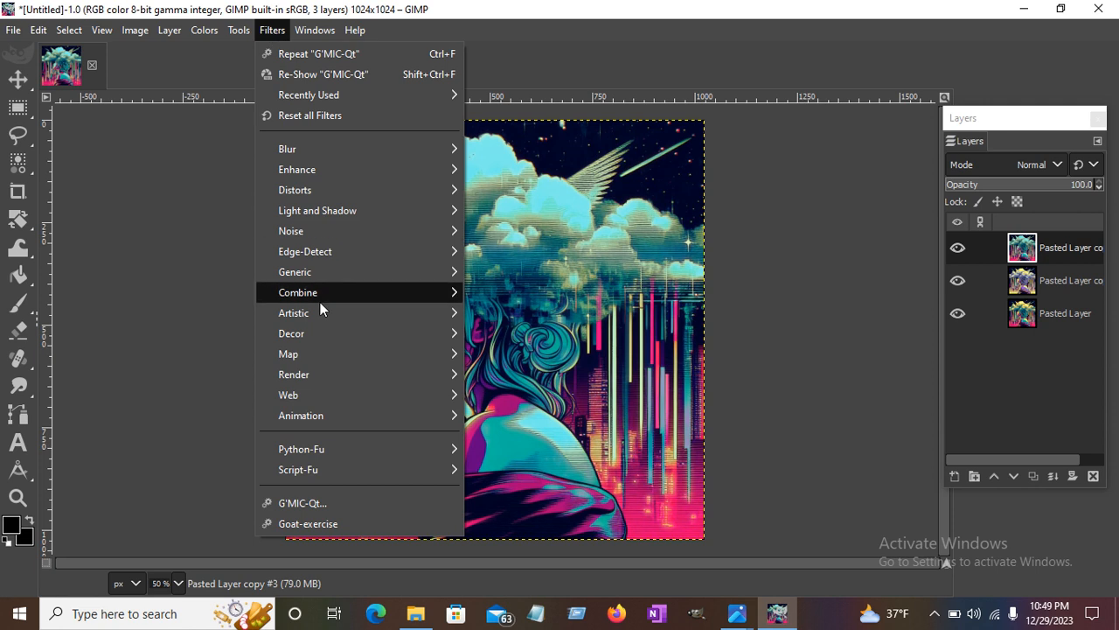
mouse_move(323, 416)
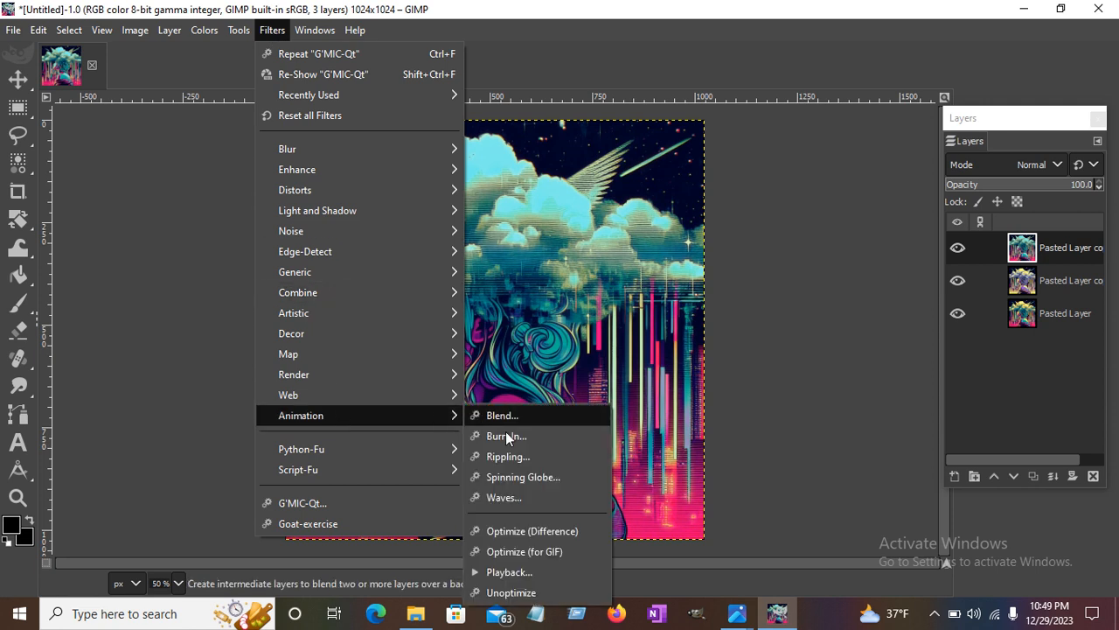
click(509, 556)
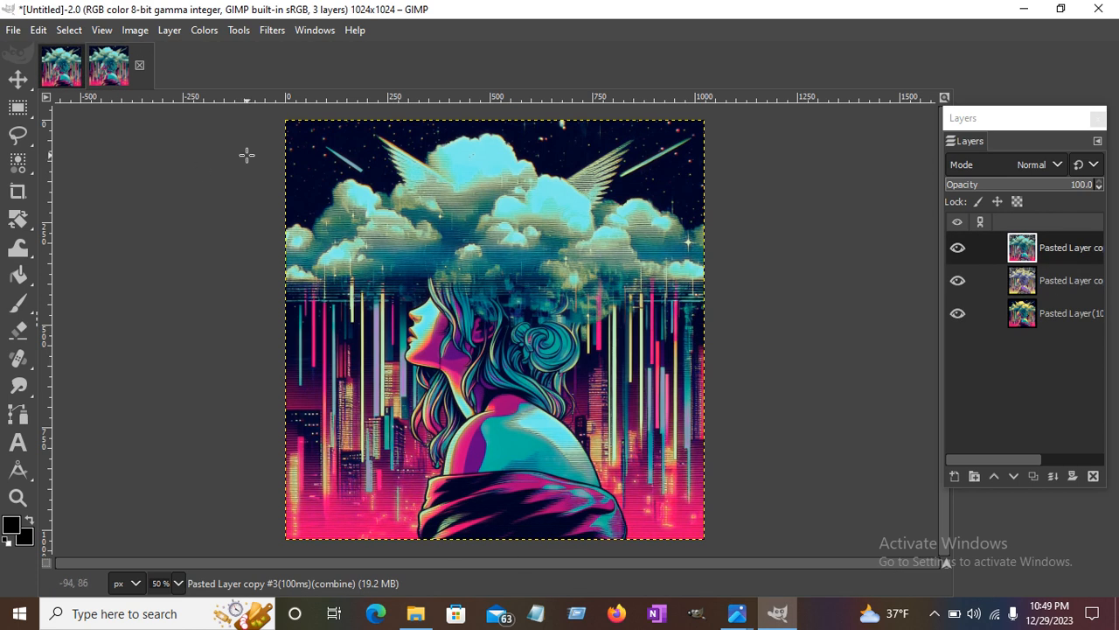
Open the optimized image in Animation Playback, set the preview zoom to 51.0 %, and play it
click(269, 31)
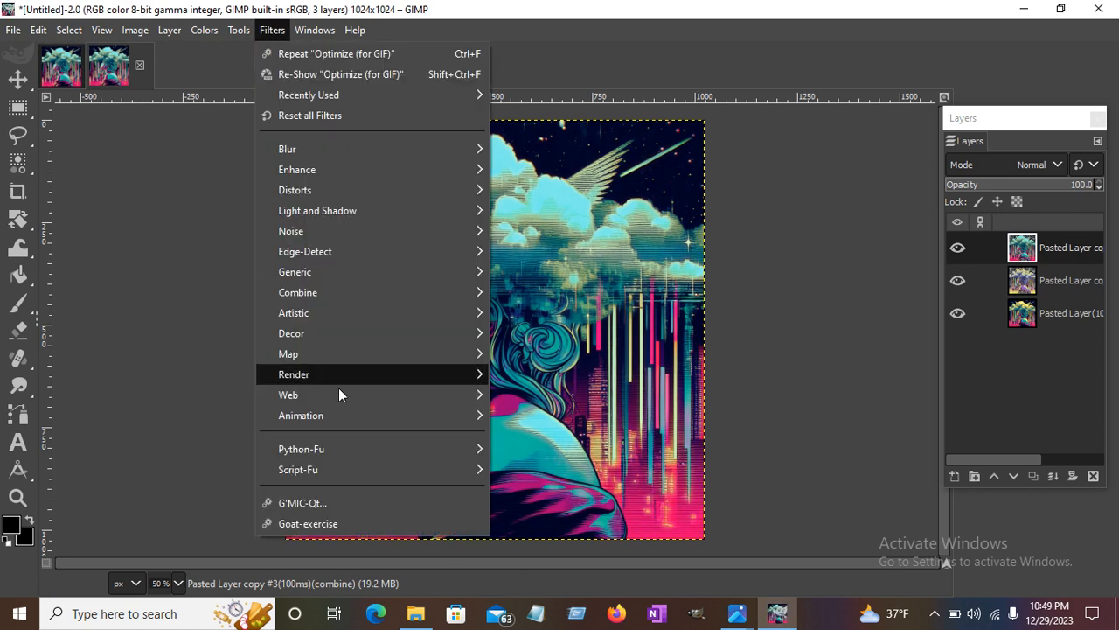
mouse_move(359, 416)
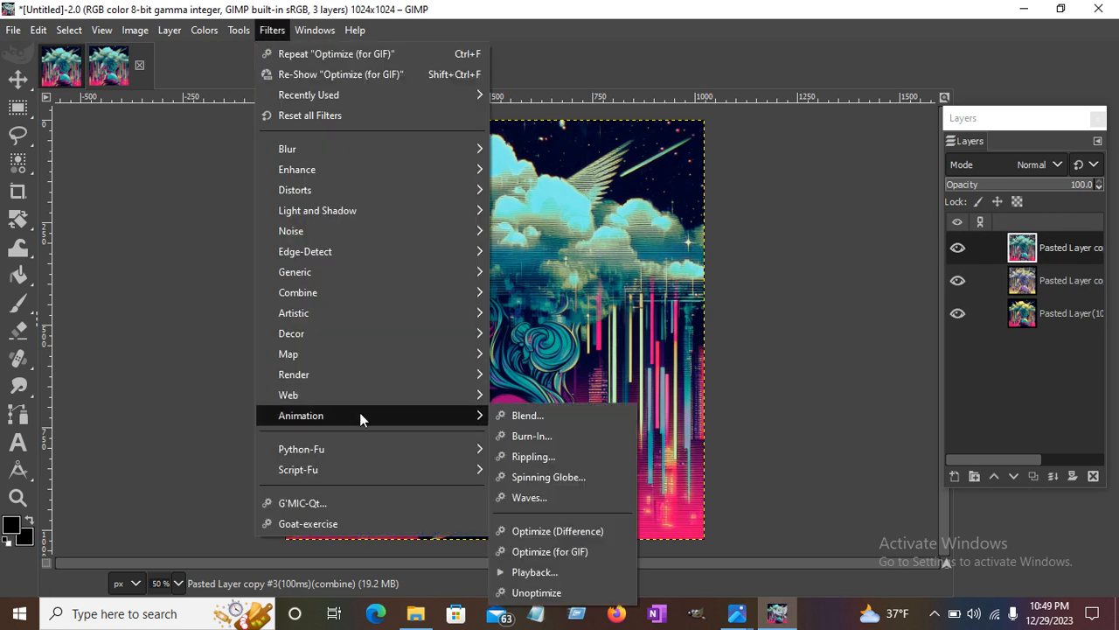
click(568, 573)
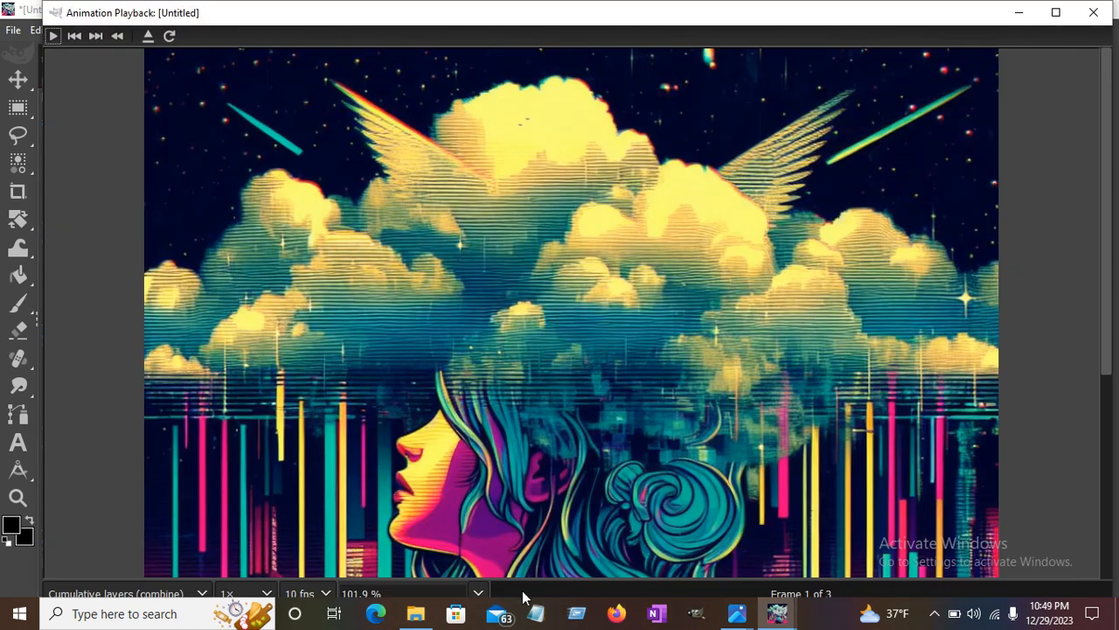
click(478, 593)
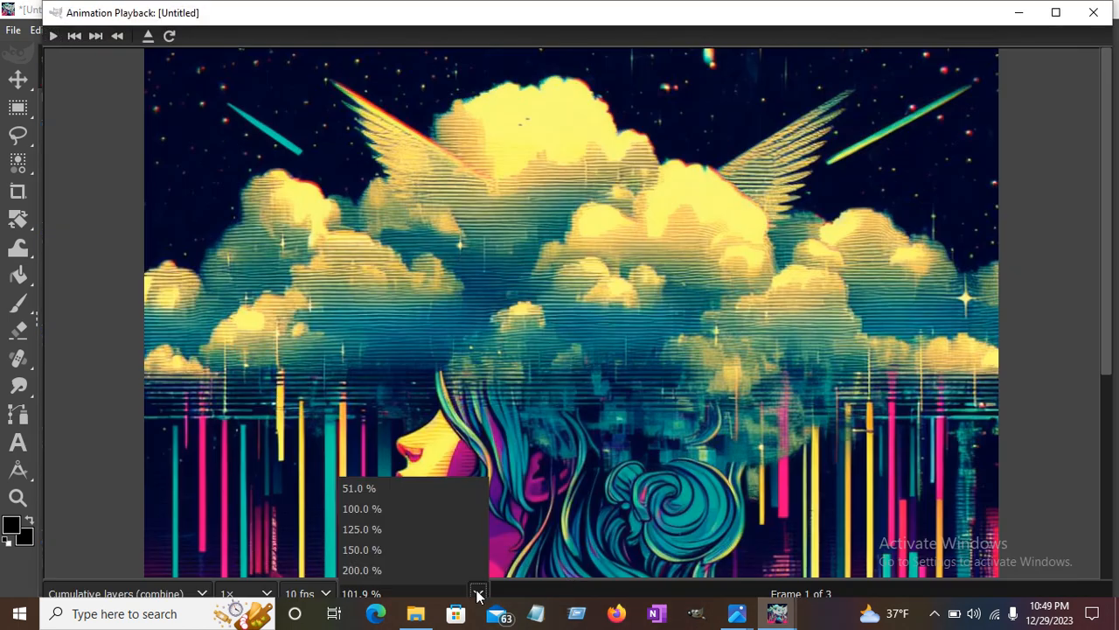
click(445, 487)
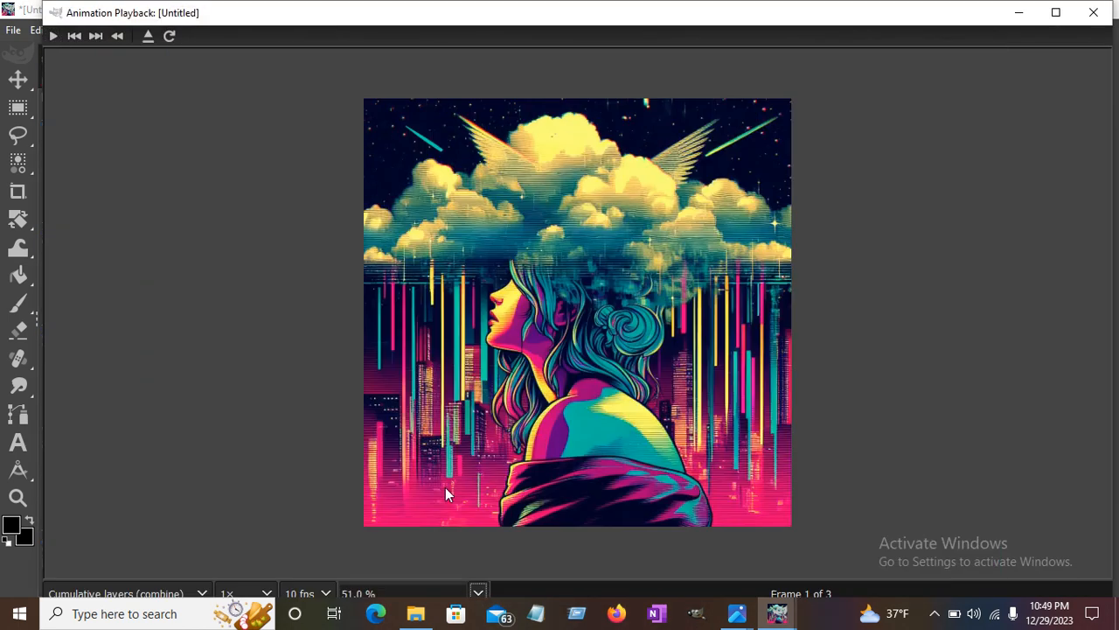
click(49, 39)
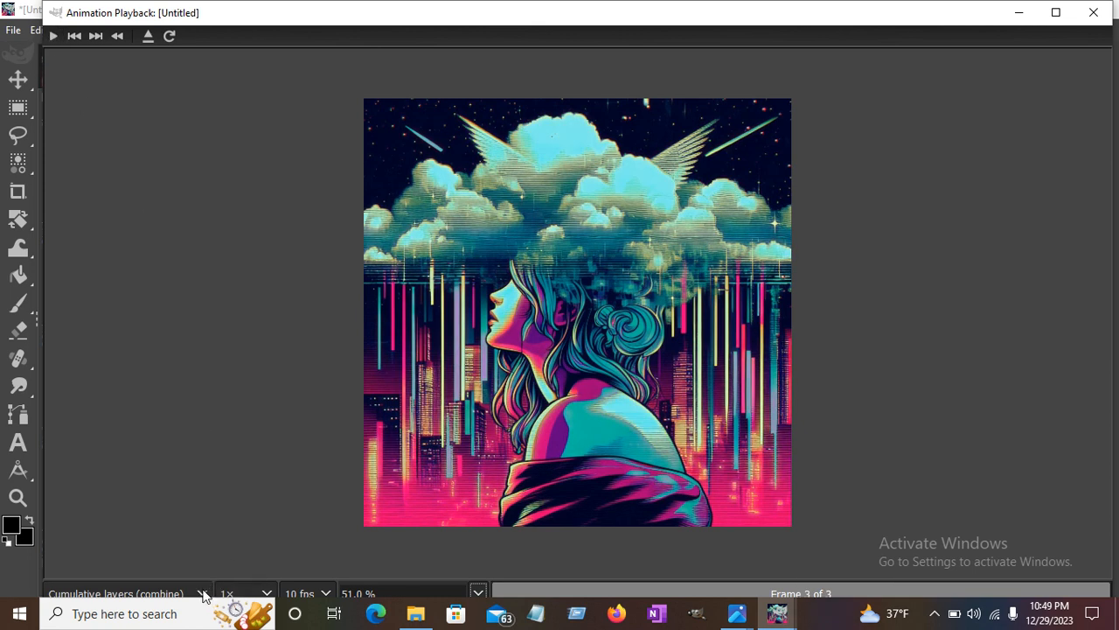
Preview the animation with cumulative layers (combine) at 1× speed and 12 fps, and close the playback window
click(129, 593)
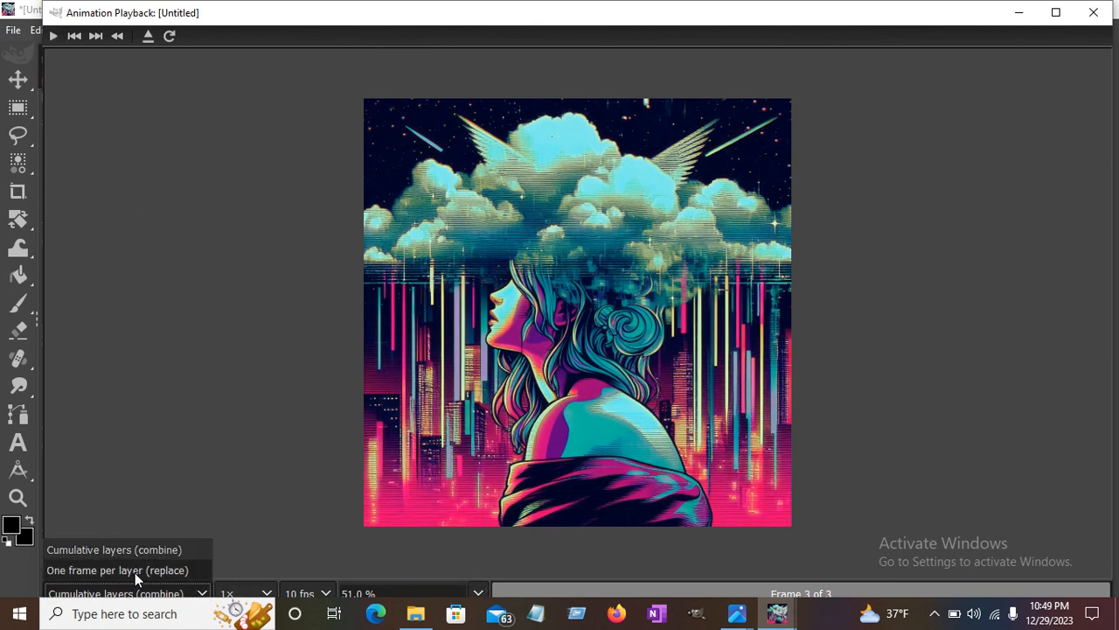
click(140, 551)
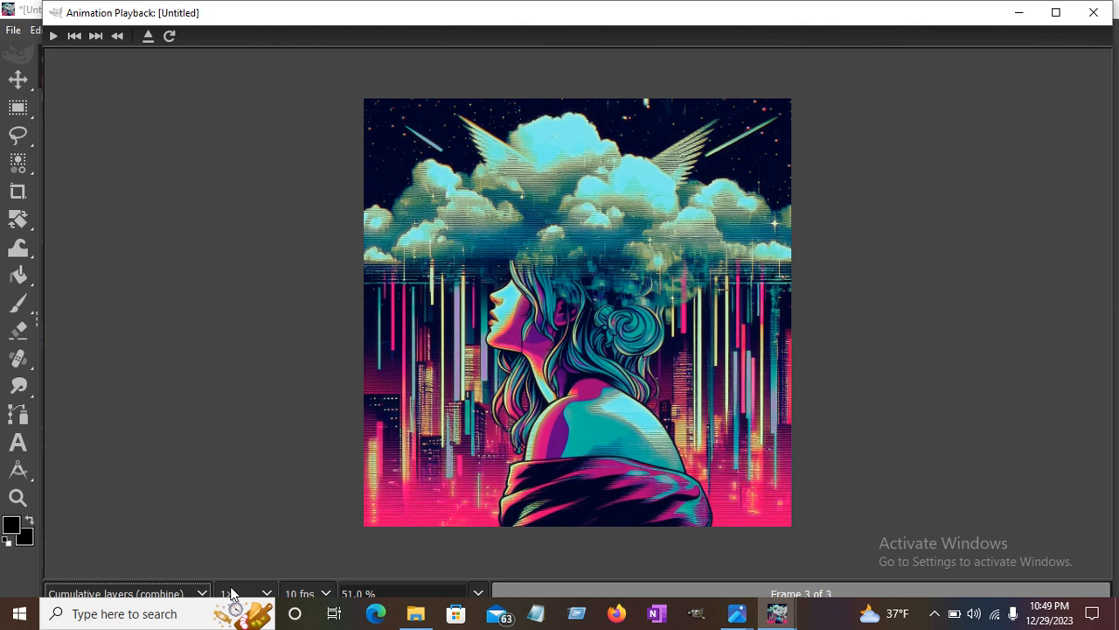
click(267, 594)
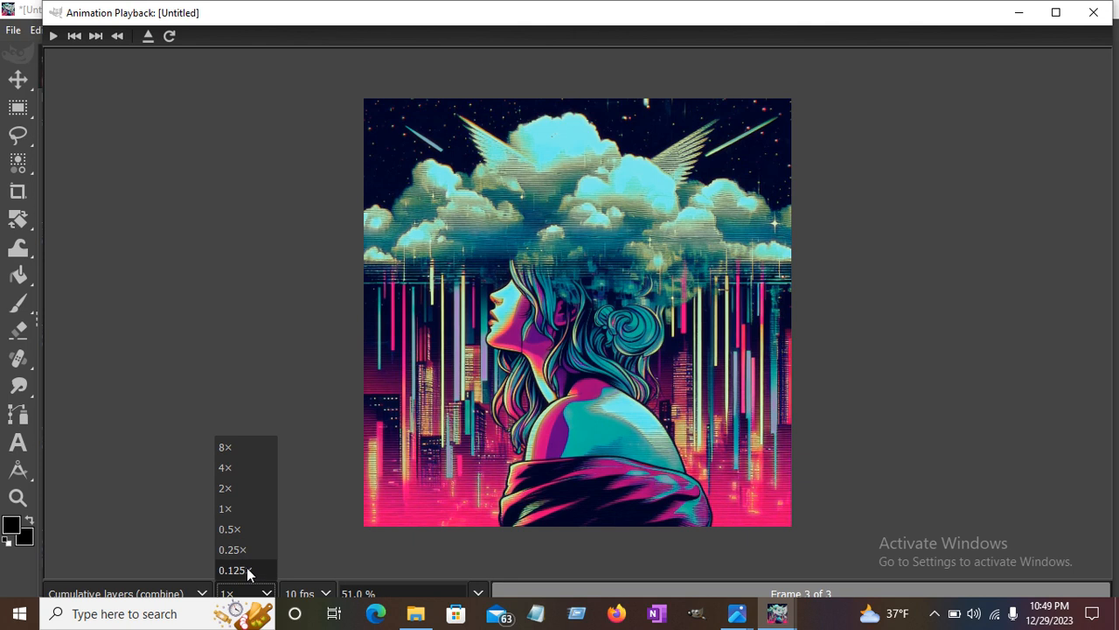
click(241, 514)
click(323, 591)
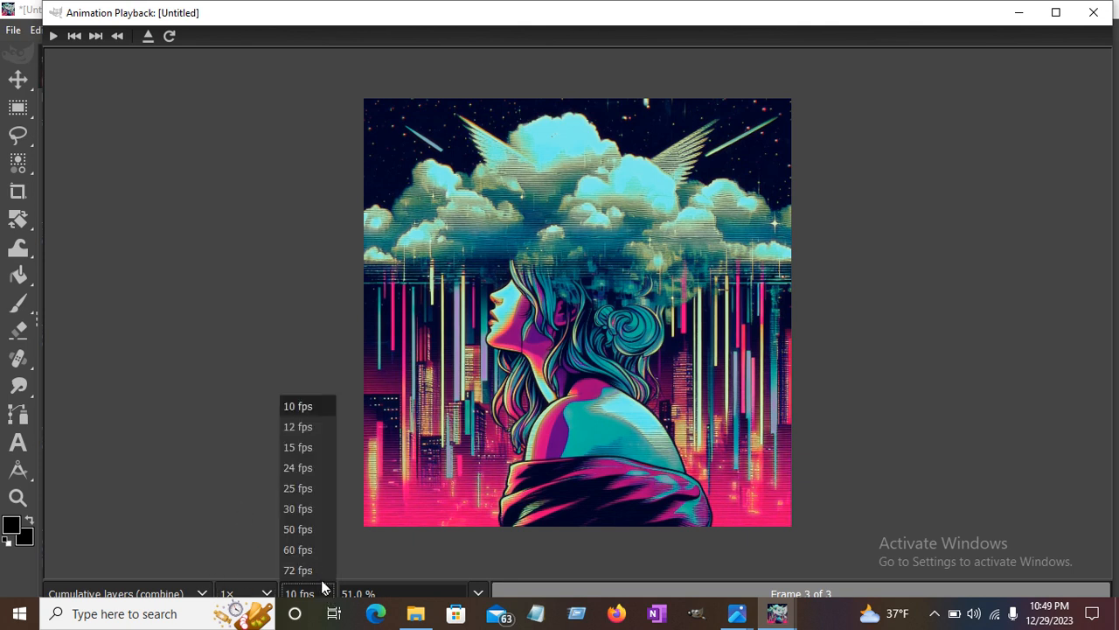
click(306, 426)
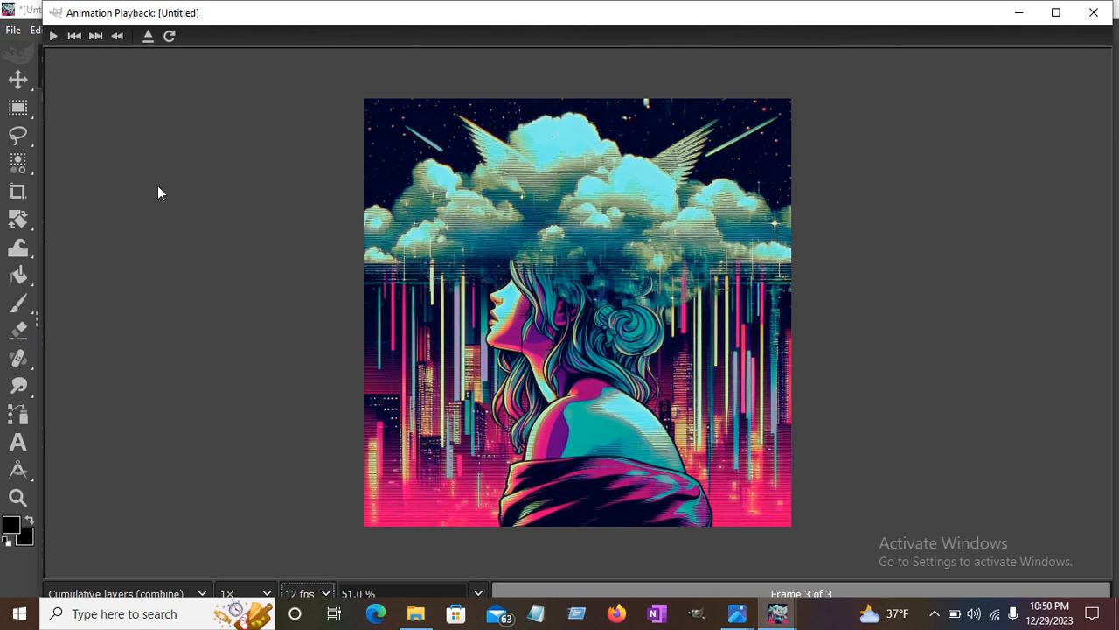
click(52, 38)
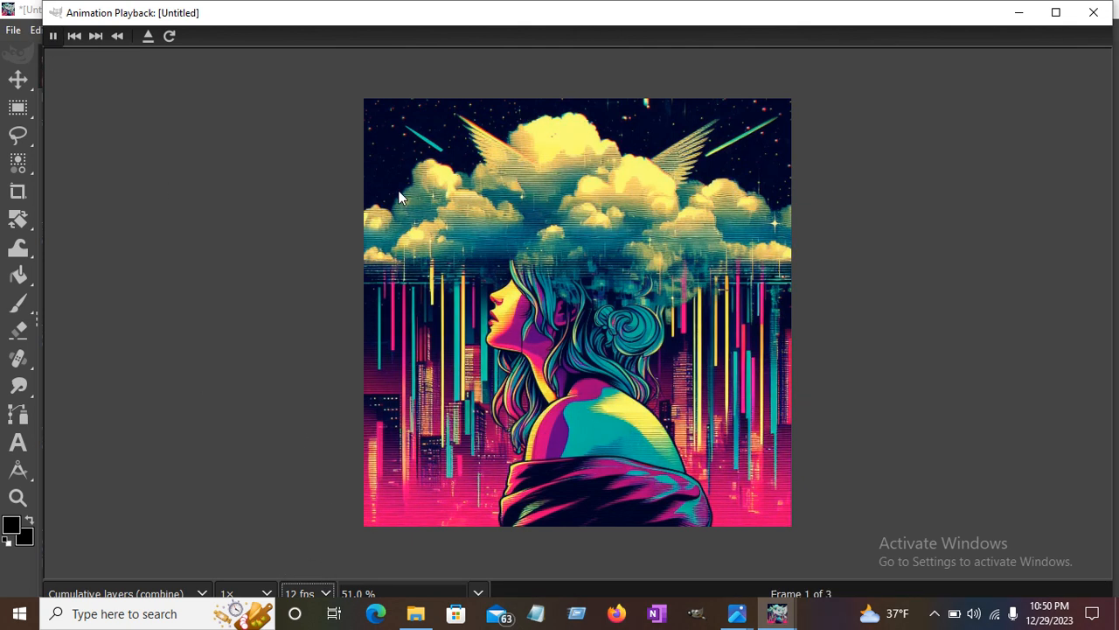
click(1094, 13)
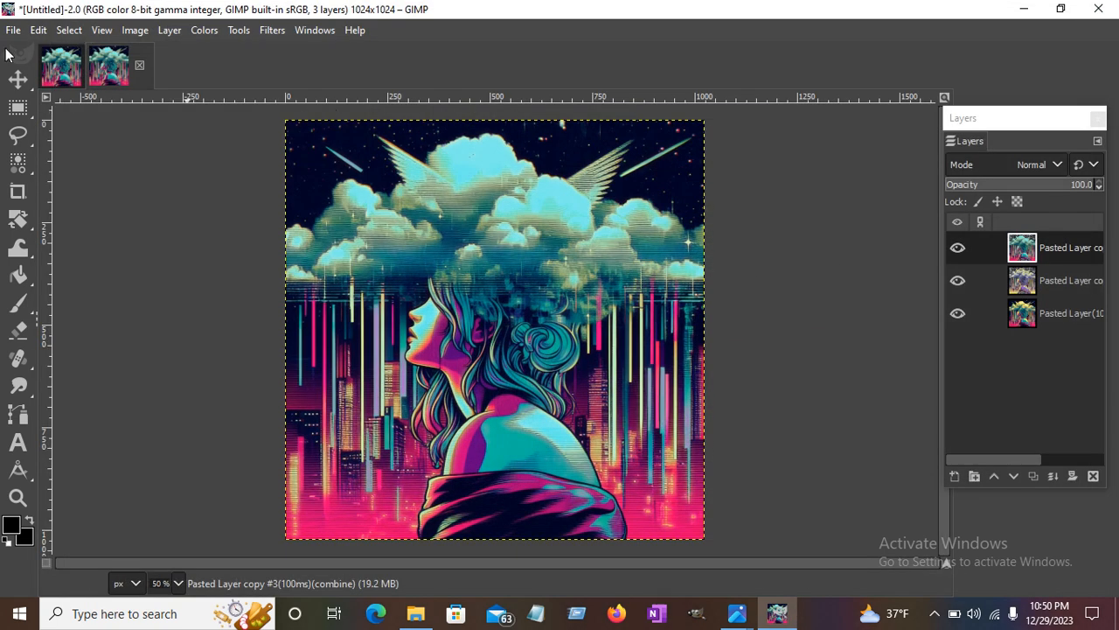
Export the optimized image to the Desktop under the file name tutorialglitch.gif
click(12, 34)
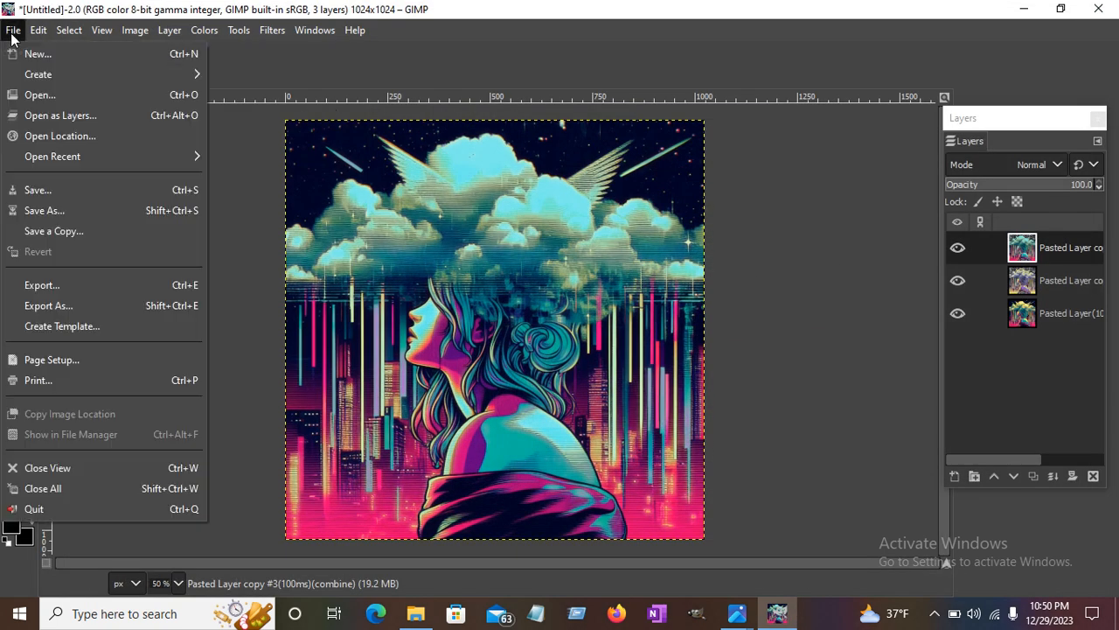
click(49, 308)
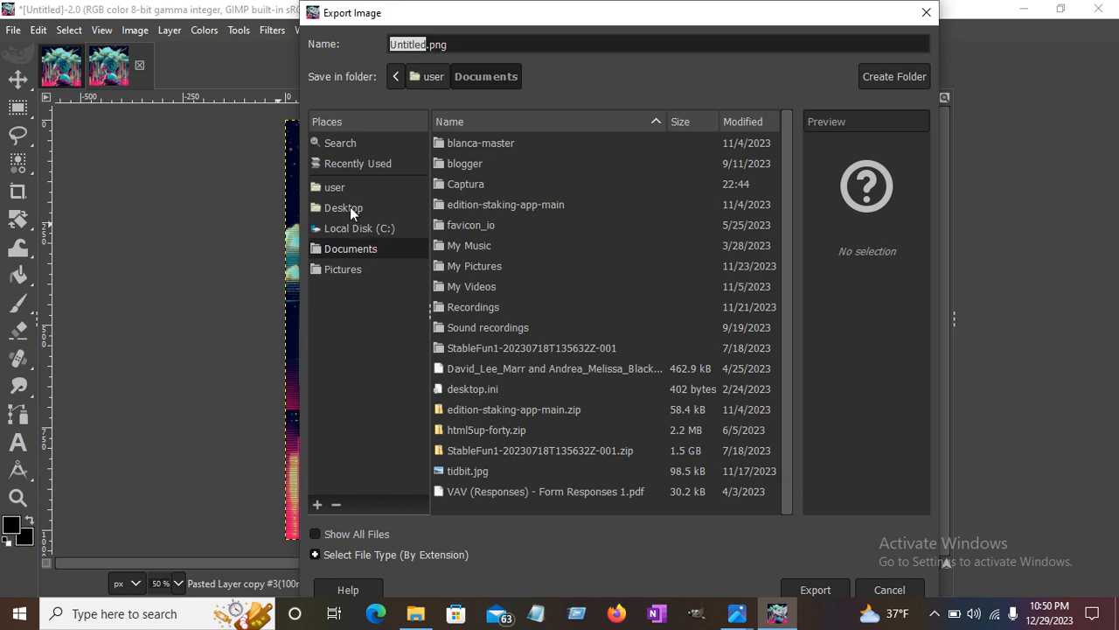
click(345, 206)
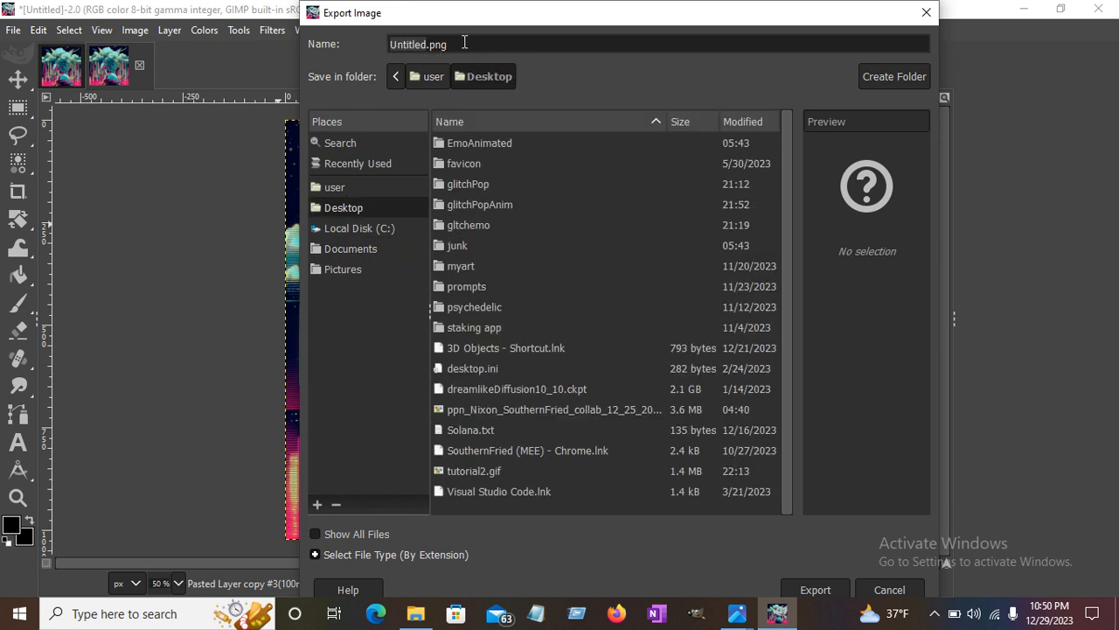
click(464, 42)
key(BackSpace)
key(BackSpace)
key(BackSpace)
key(BackSpace)
key(BackSpace)
key(BackSpace)
key(BackSpace)
key(BackSpace)
key(BackSpace)
key(BackSpace)
key(BackSpace)
key(BackSpace)
text(t)
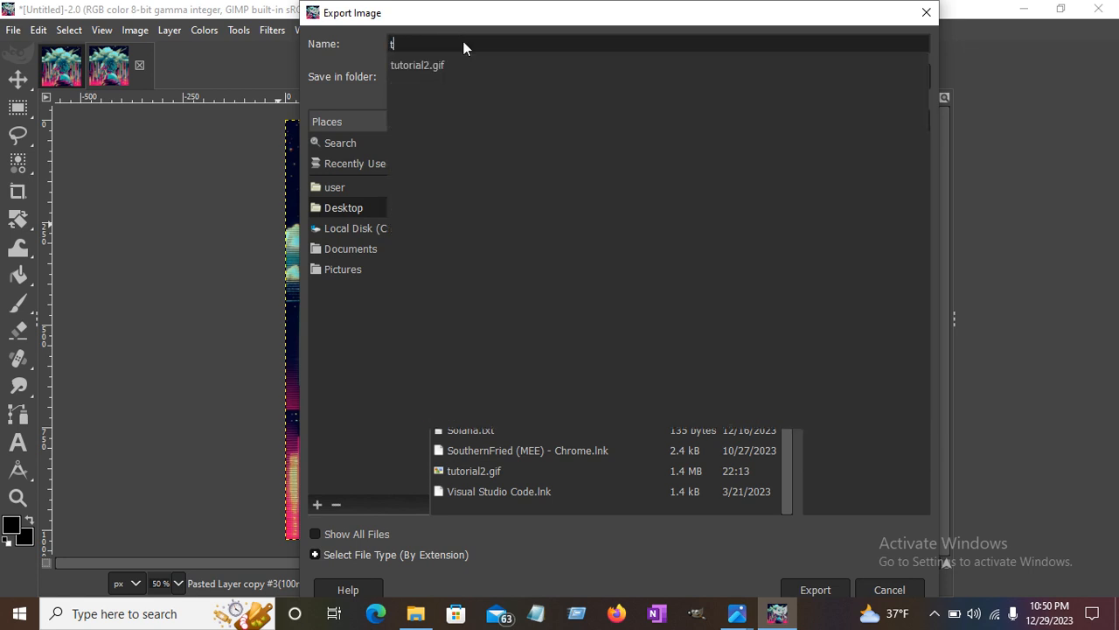
text(utorial)
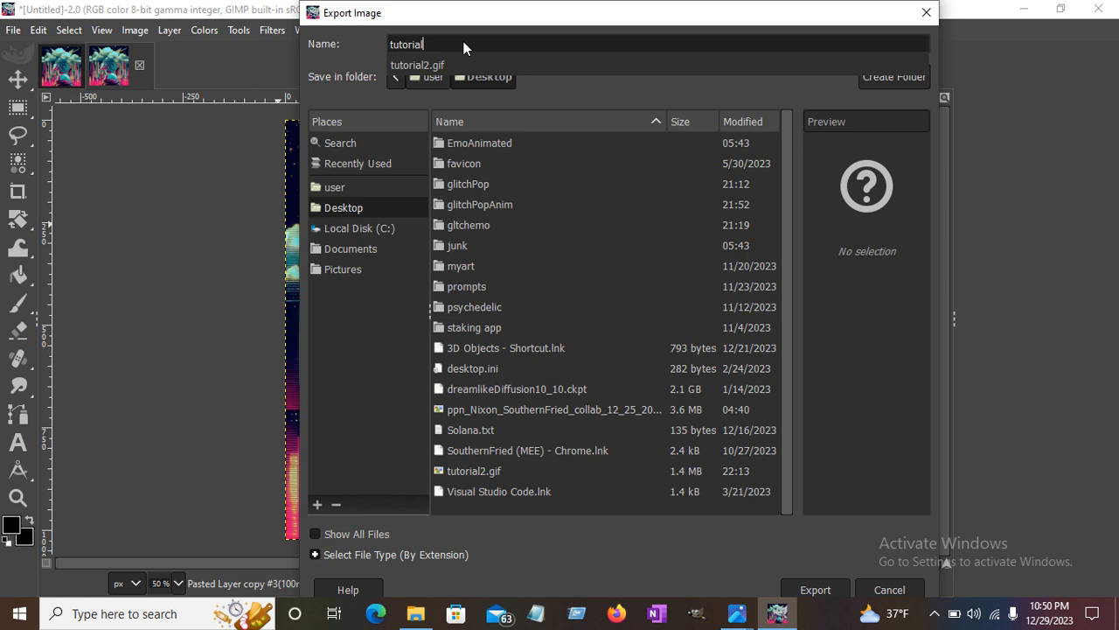
text(glit)
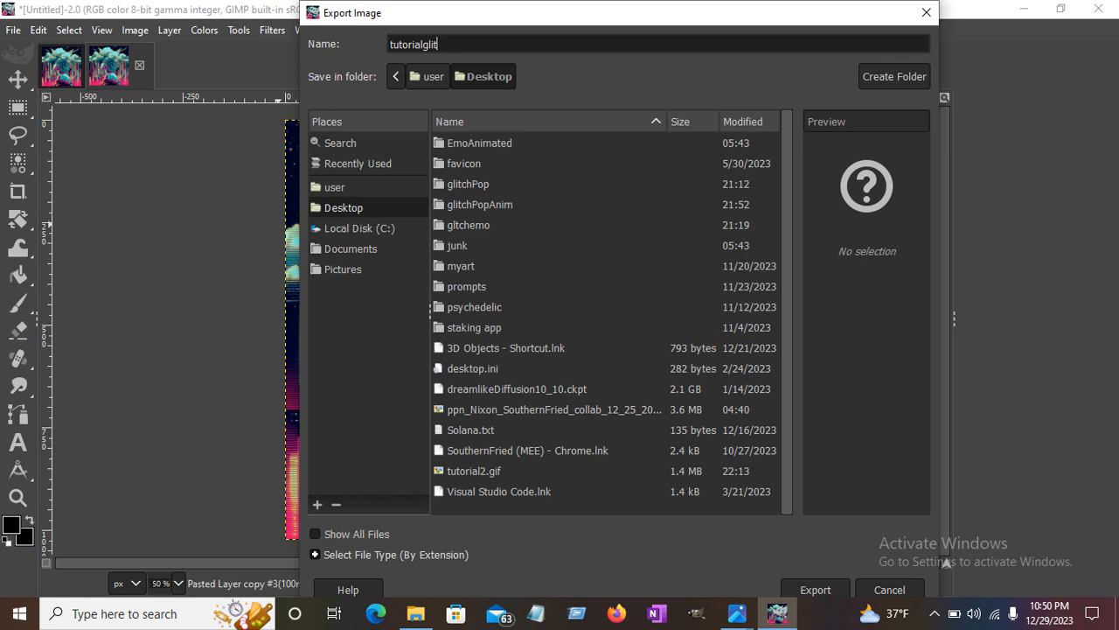
text(ch.gif)
click(810, 590)
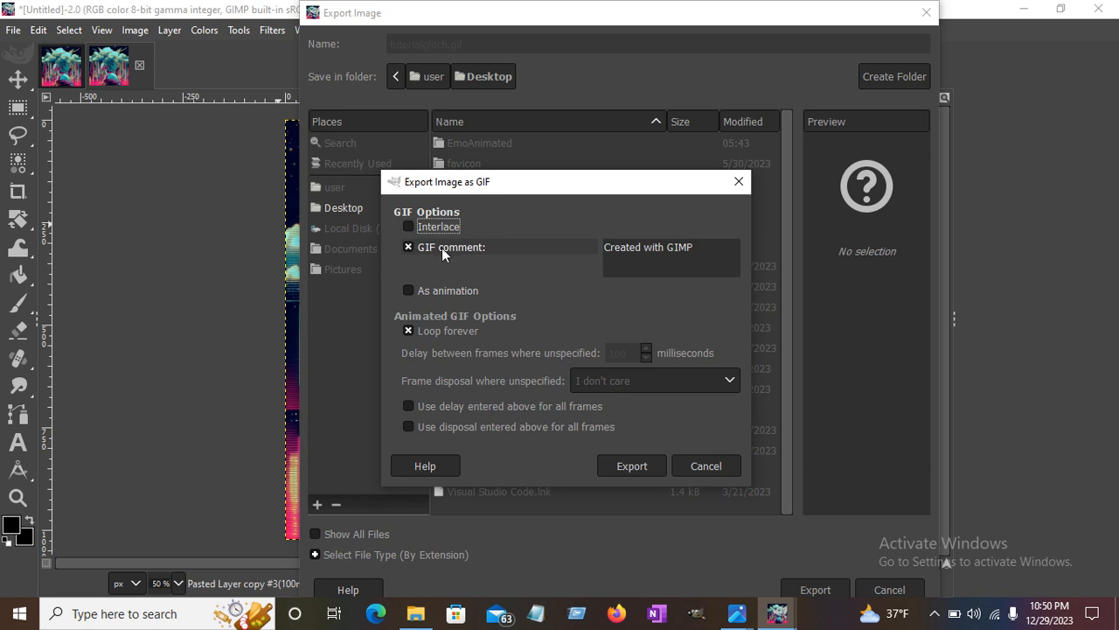
Export the GIF as an animation without the GIF comment, with frame disposal set to Cumulative layers (combine)
click(409, 247)
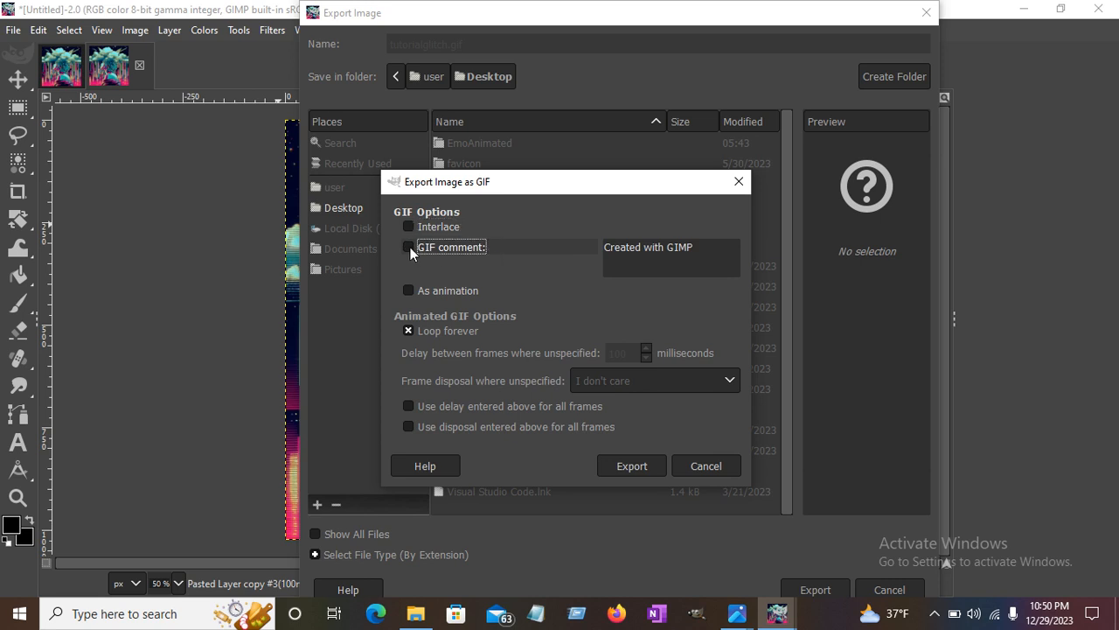
click(408, 291)
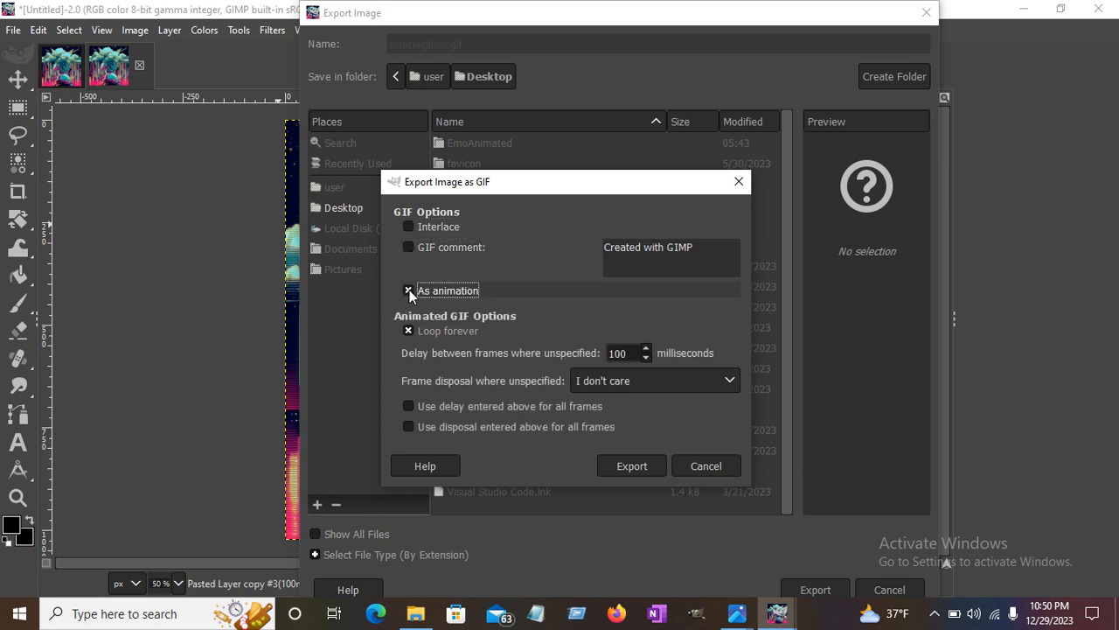
click(658, 386)
click(662, 426)
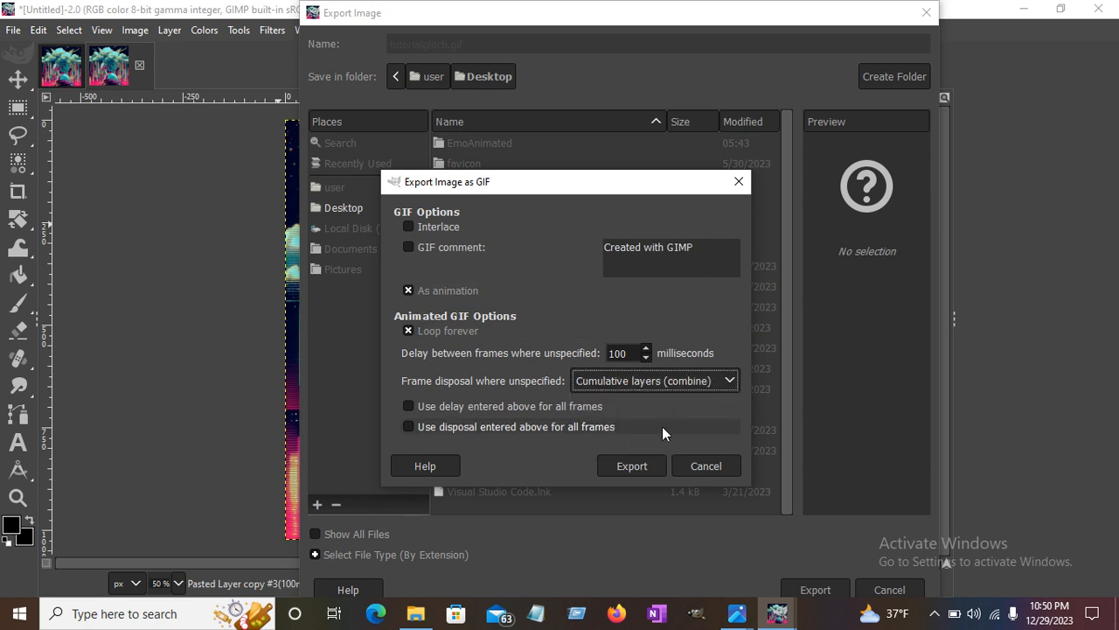
click(638, 466)
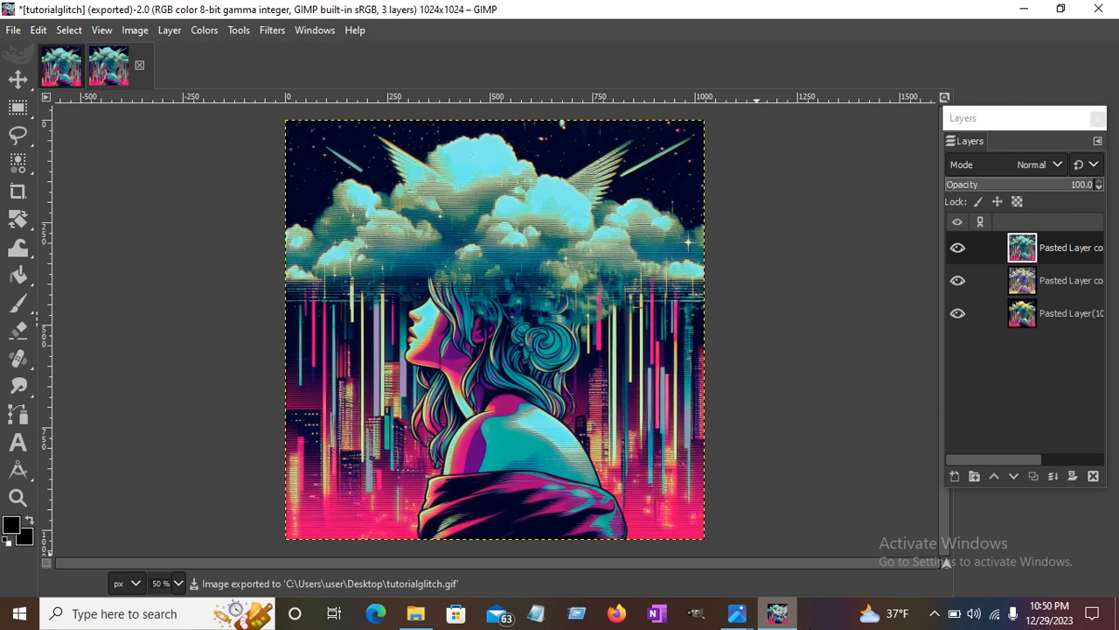
click(935, 614)
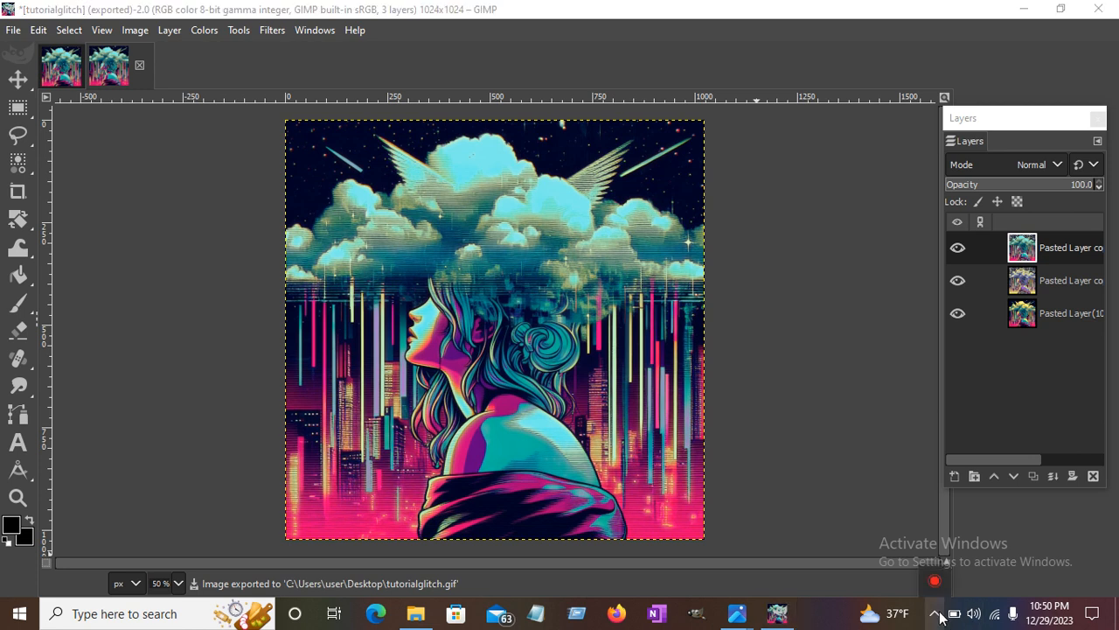
click(934, 582)
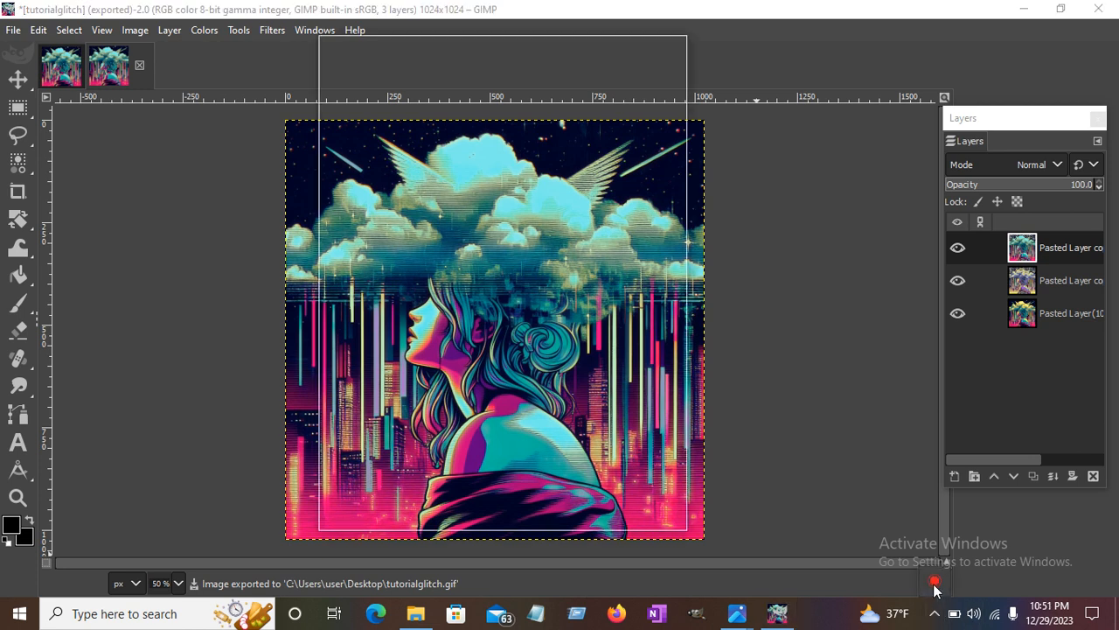